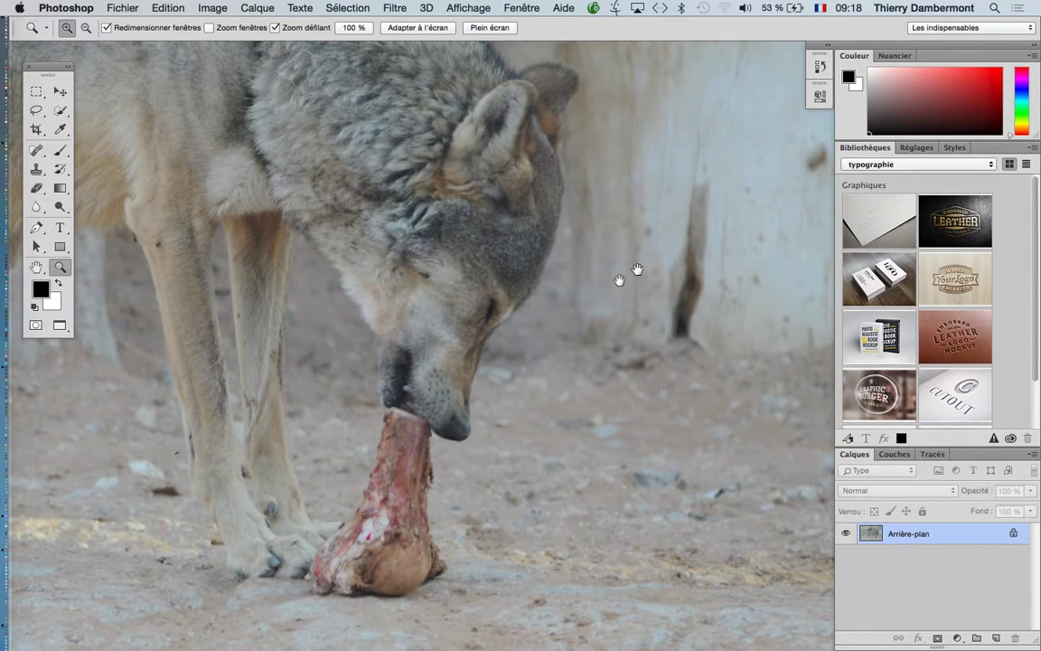
Step: Show the Couches panel, detach it as a floating panel over the image and enlarge it to fit all four channels
drag(636, 272, 516, 305)
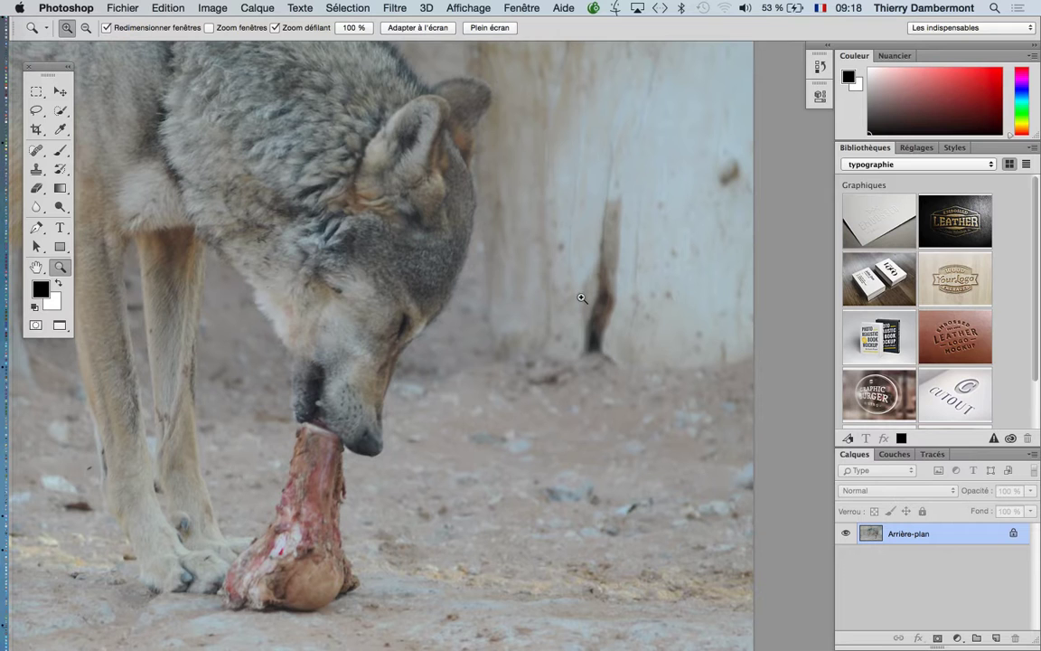
click(522, 8)
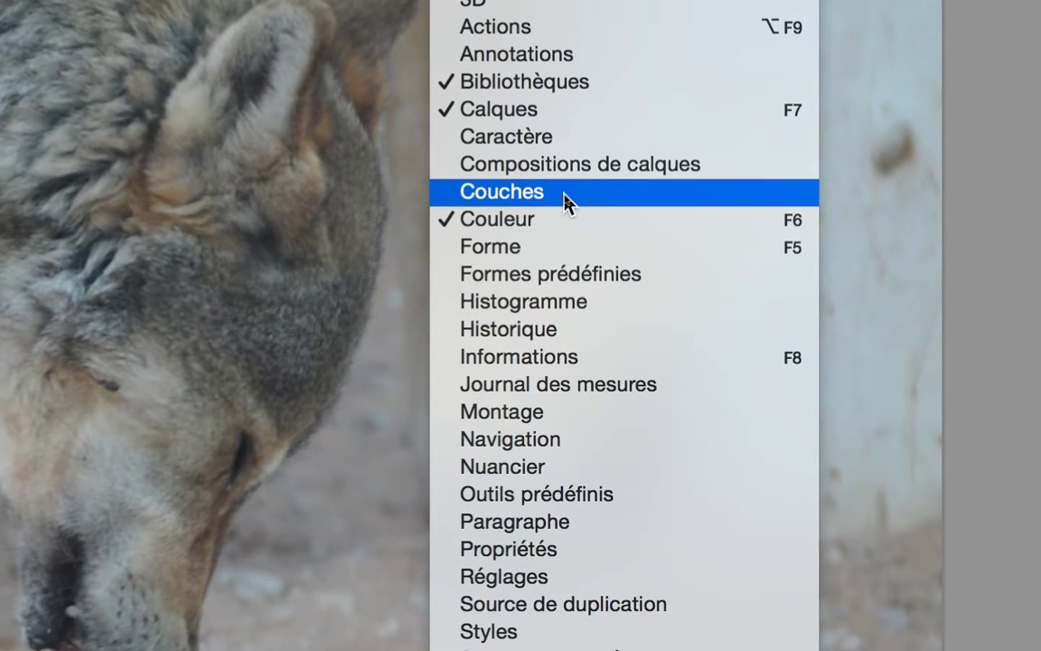
click(564, 199)
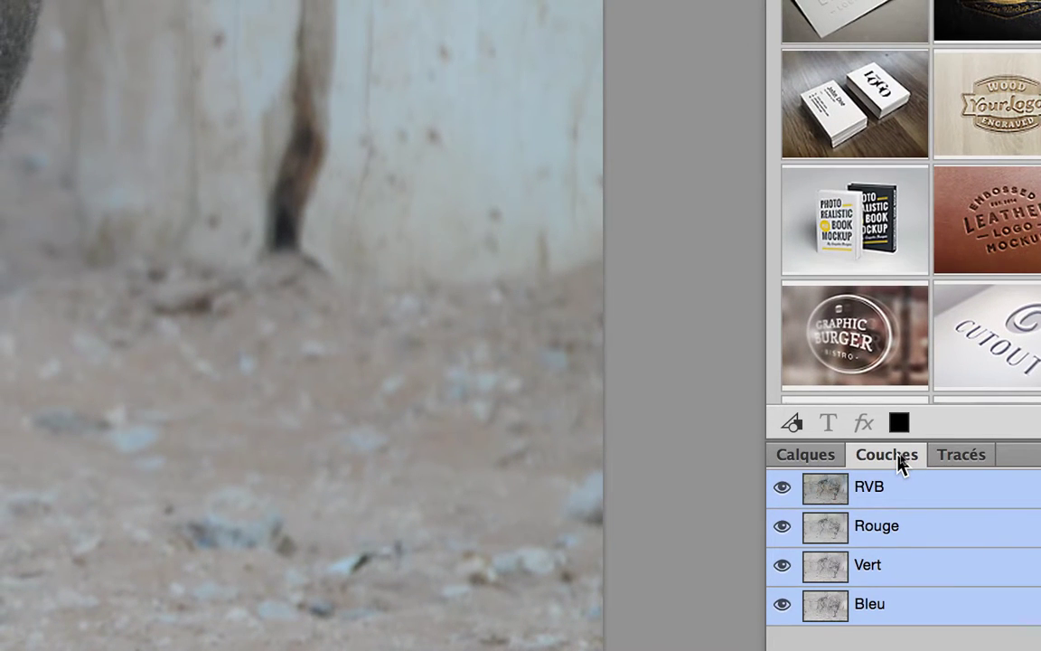
drag(900, 461, 306, 149)
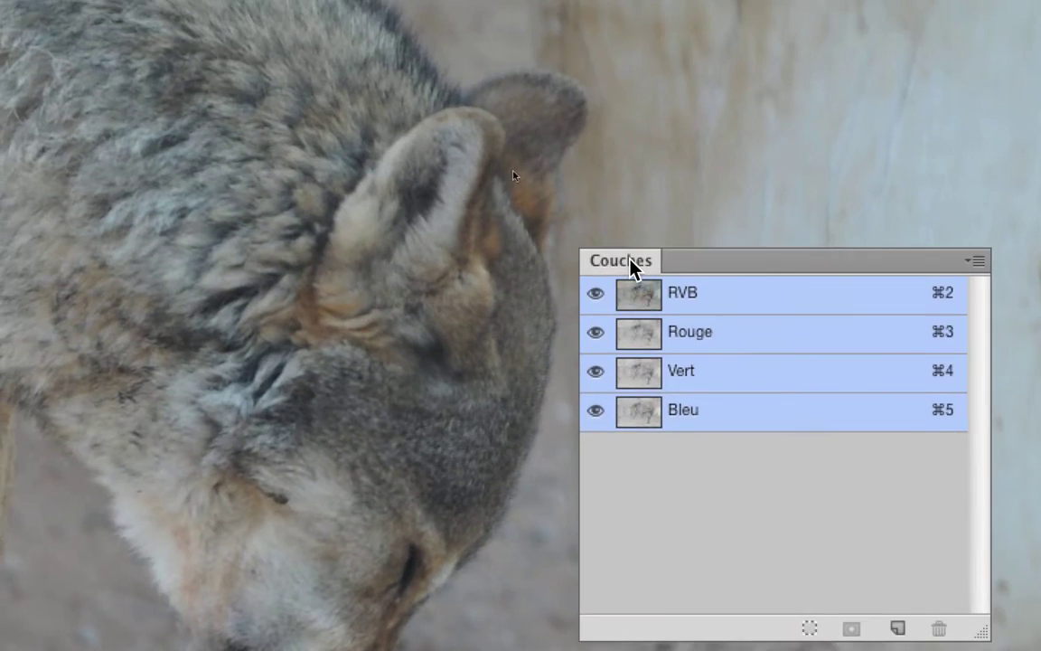
drag(632, 266, 630, 272)
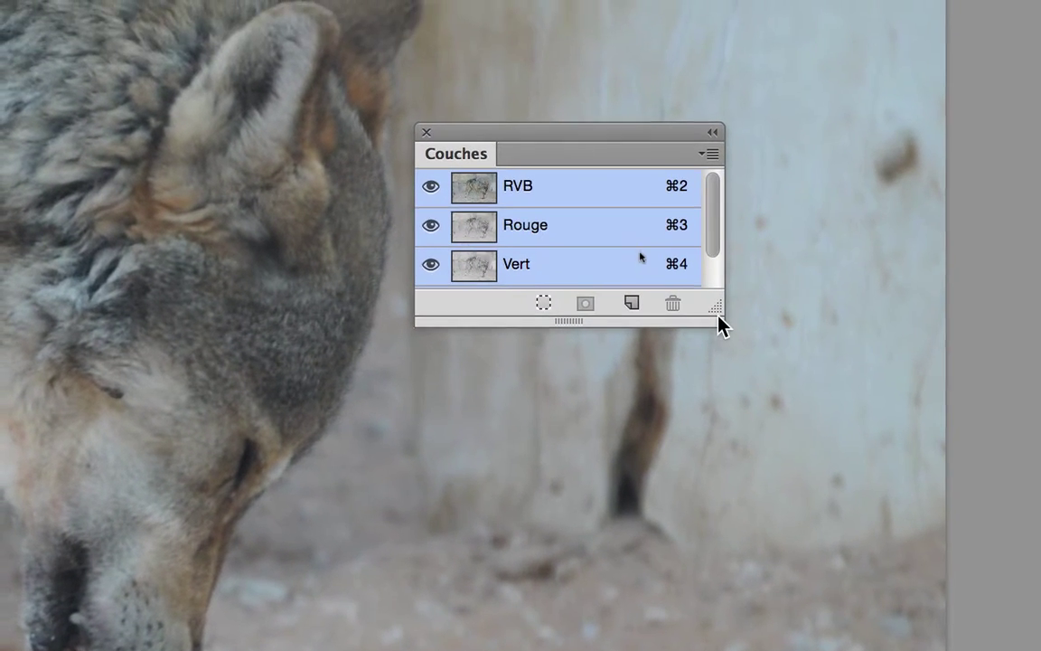
drag(721, 325, 815, 515)
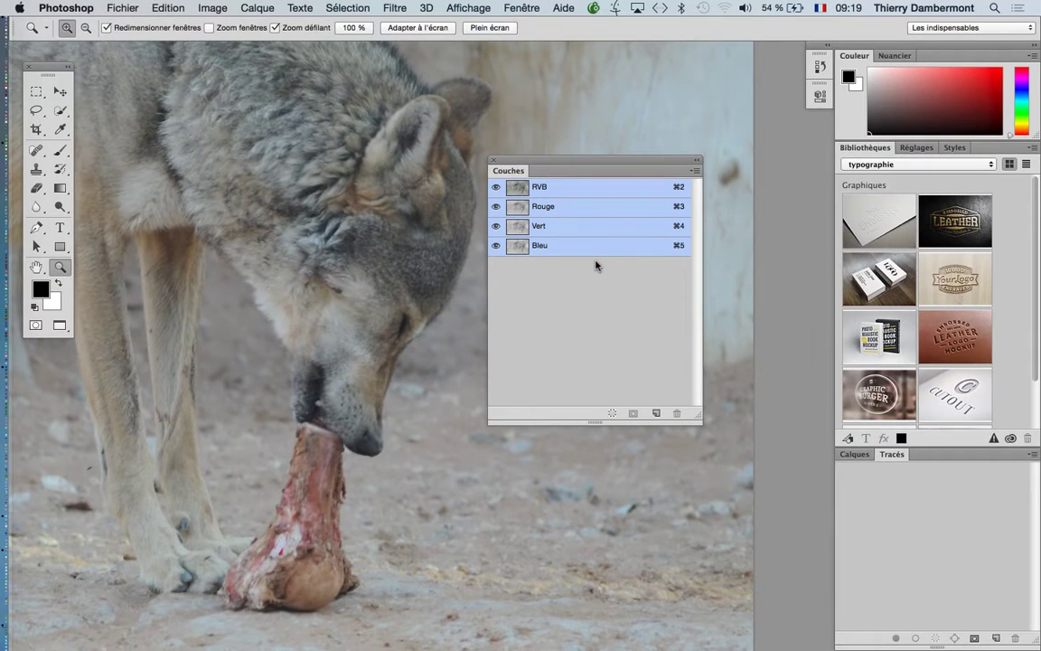
Step: Move the floating Couches panel away from the wolf, over the wall area of the photo
alt+click(373, 302)
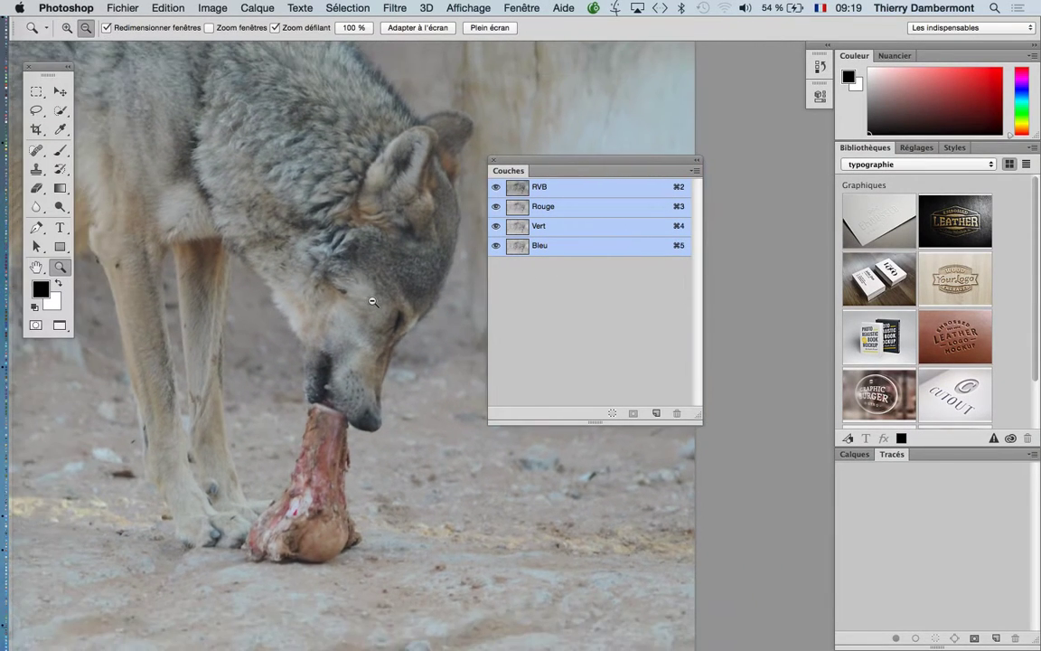
alt+click(373, 302)
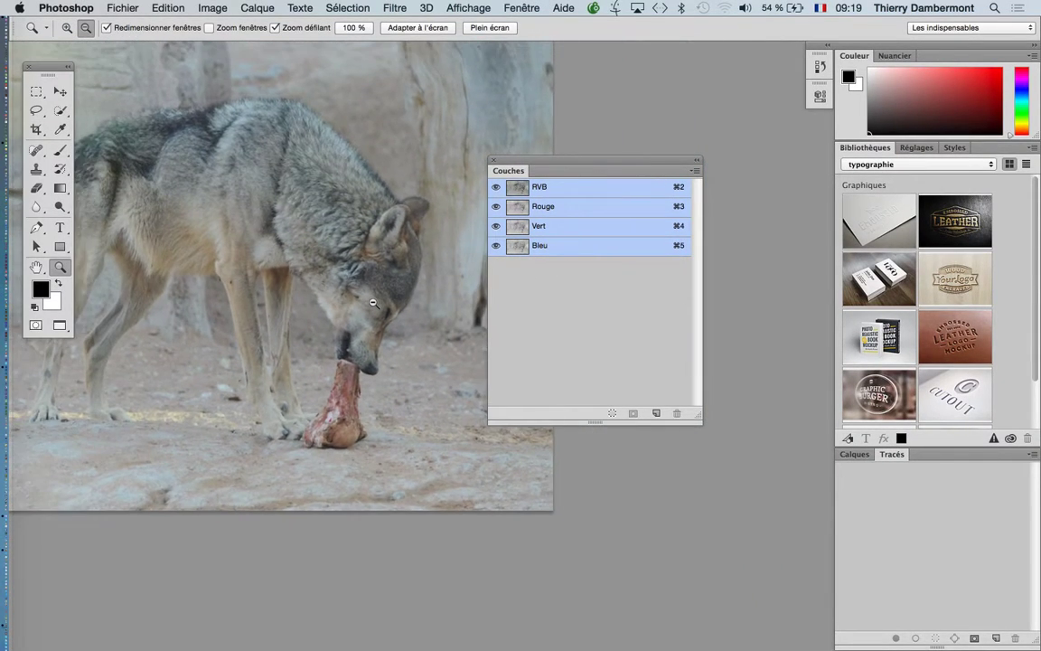
alt+click(374, 302)
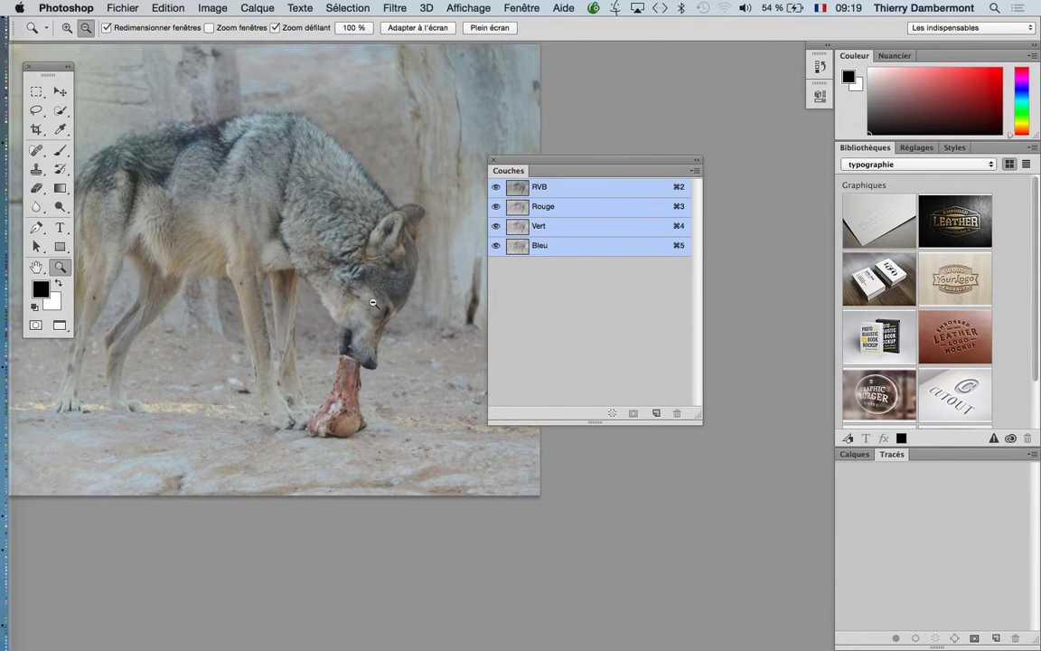
drag(373, 303, 374, 302)
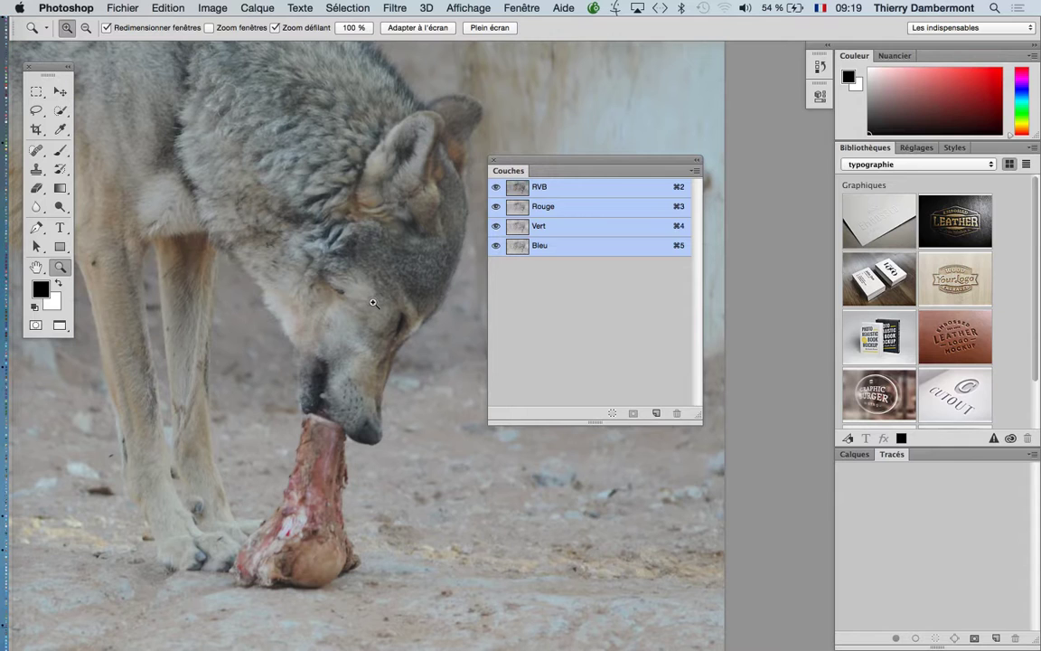
drag(551, 166, 623, 171)
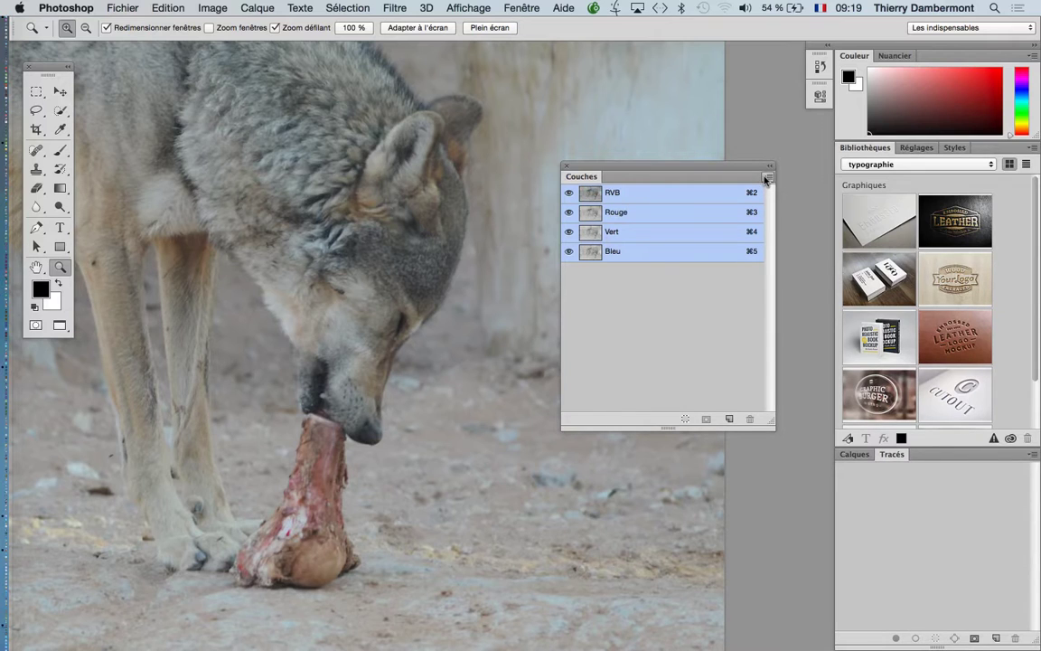
drag(684, 167, 710, 159)
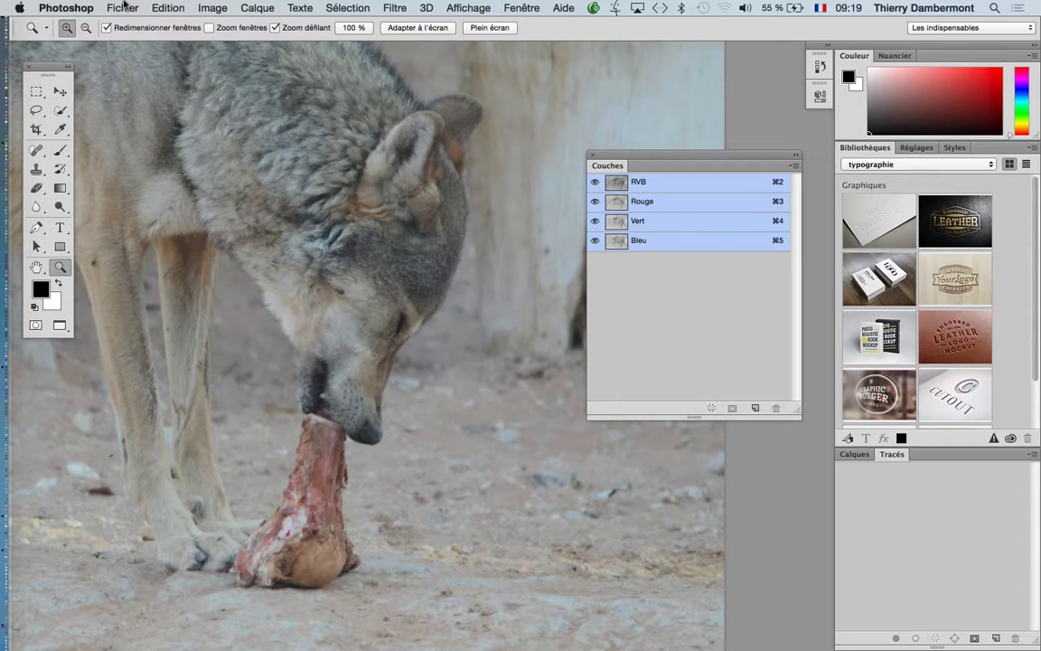
Step: Start a Save As of the wolf photo in the premier jour PS folder and set the format to Photoshop
click(124, 7)
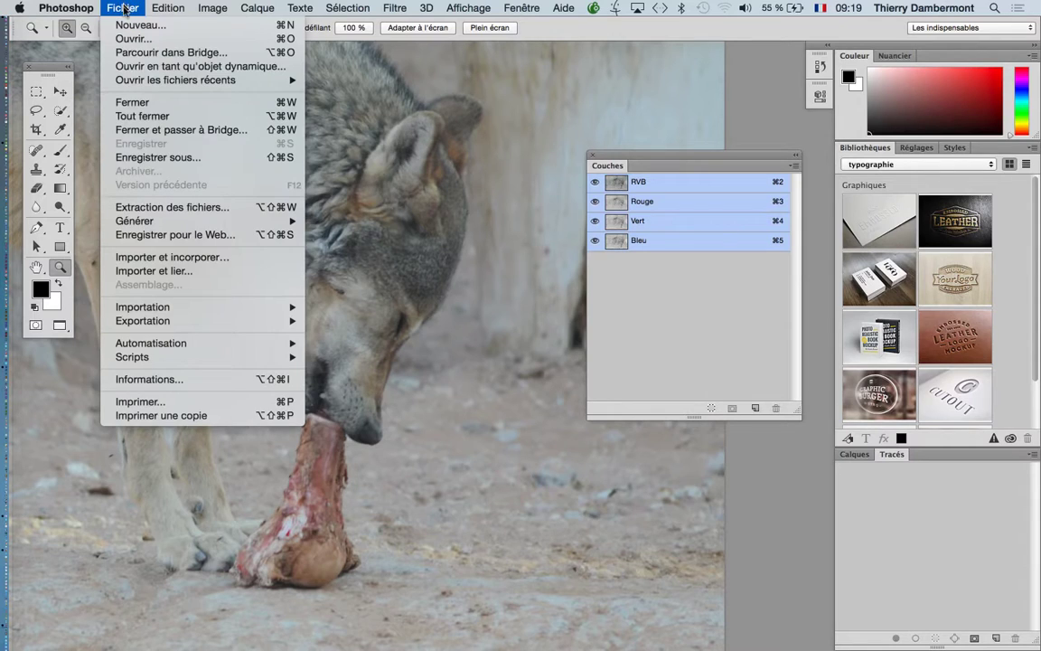
click(155, 158)
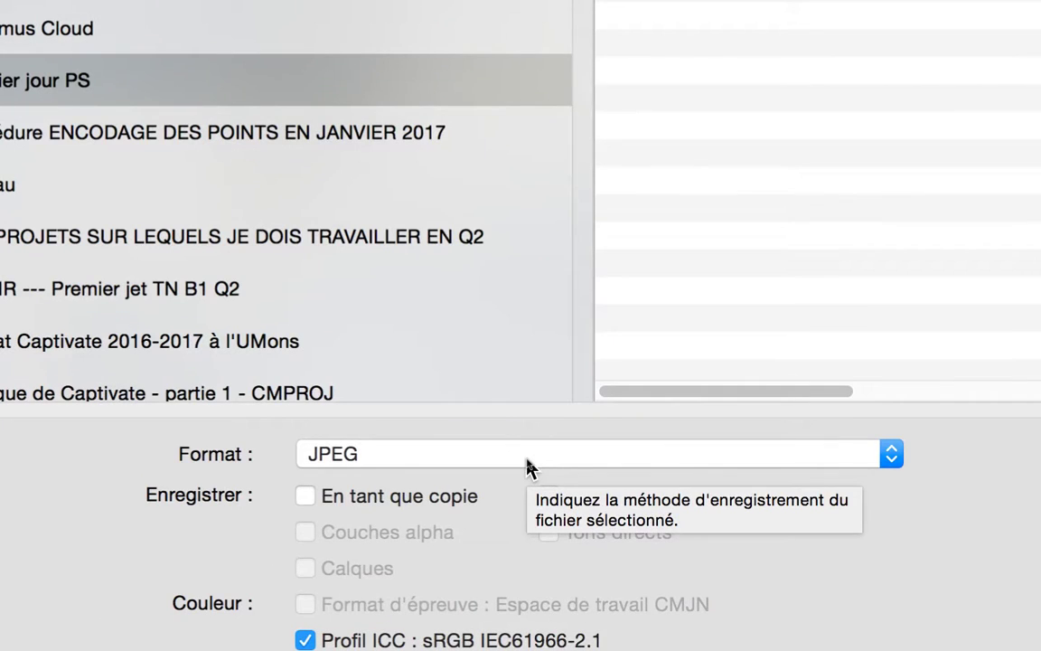
click(529, 463)
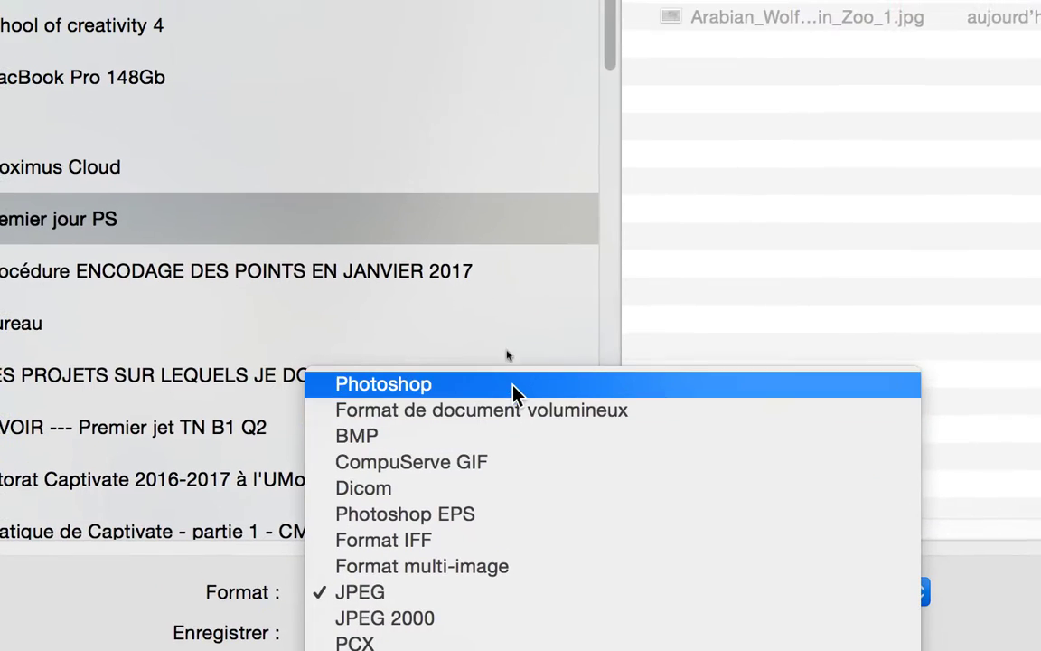
click(506, 313)
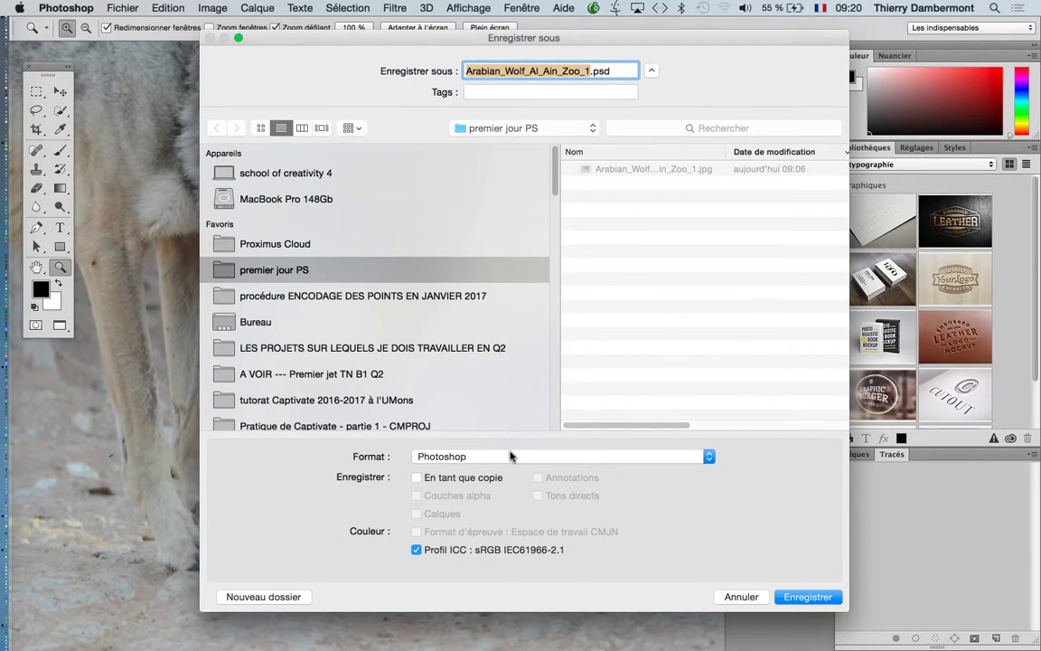
Step: Try the Format de document volumineux save format, and return the format to Photoshop
click(510, 457)
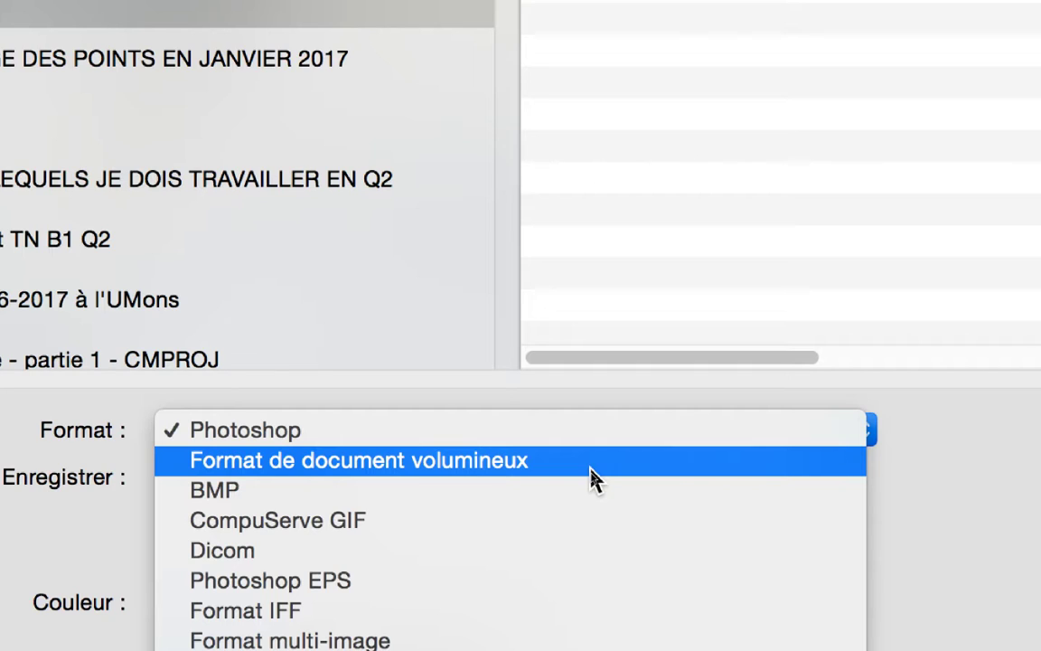
click(594, 479)
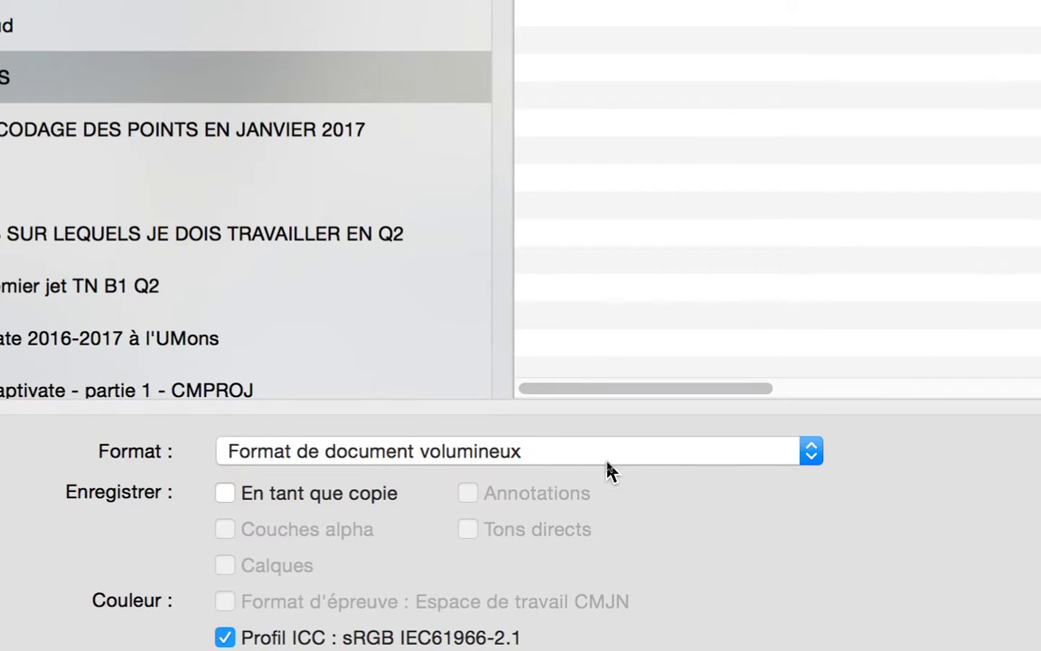
click(607, 465)
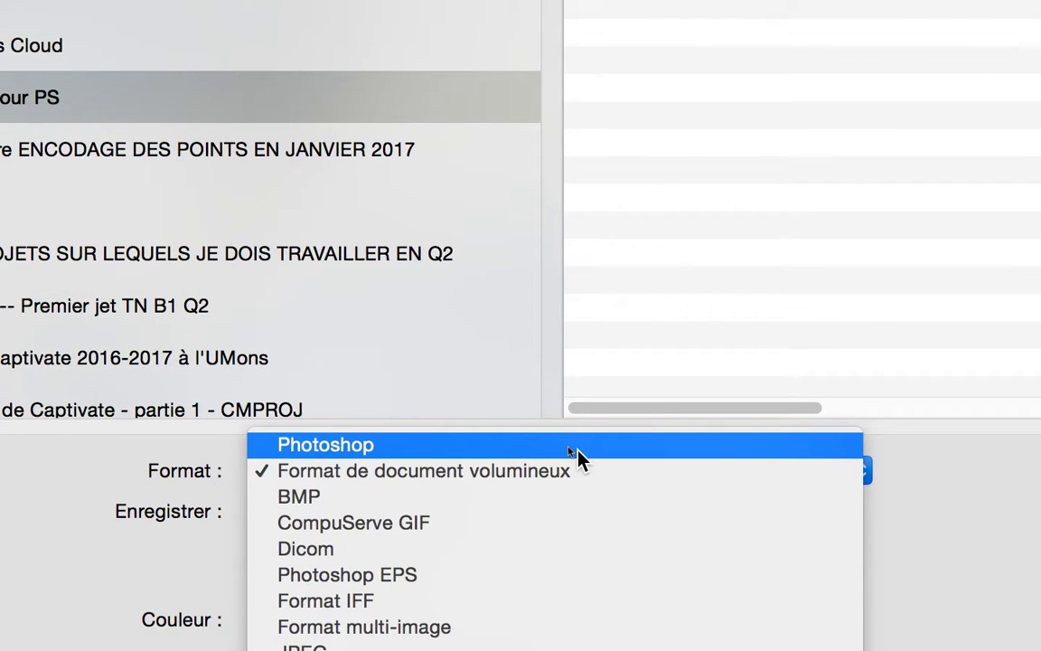
click(570, 447)
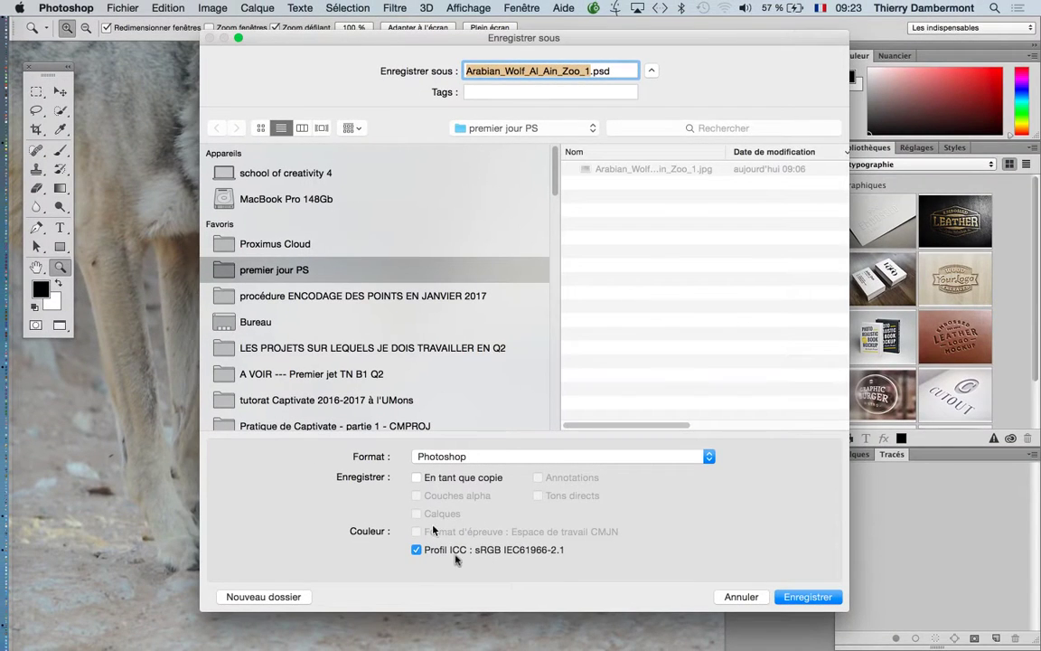
Step: Save the wolf photo as Arabian_Wolf_Al_Ain_Zoo_1.psd with its sRGB ICC profile embedded
click(807, 596)
Step: Switch to Finder and compare the file sizes of the wolf JPG and PSD in a widened folder window, and close it
key(super+Tab)
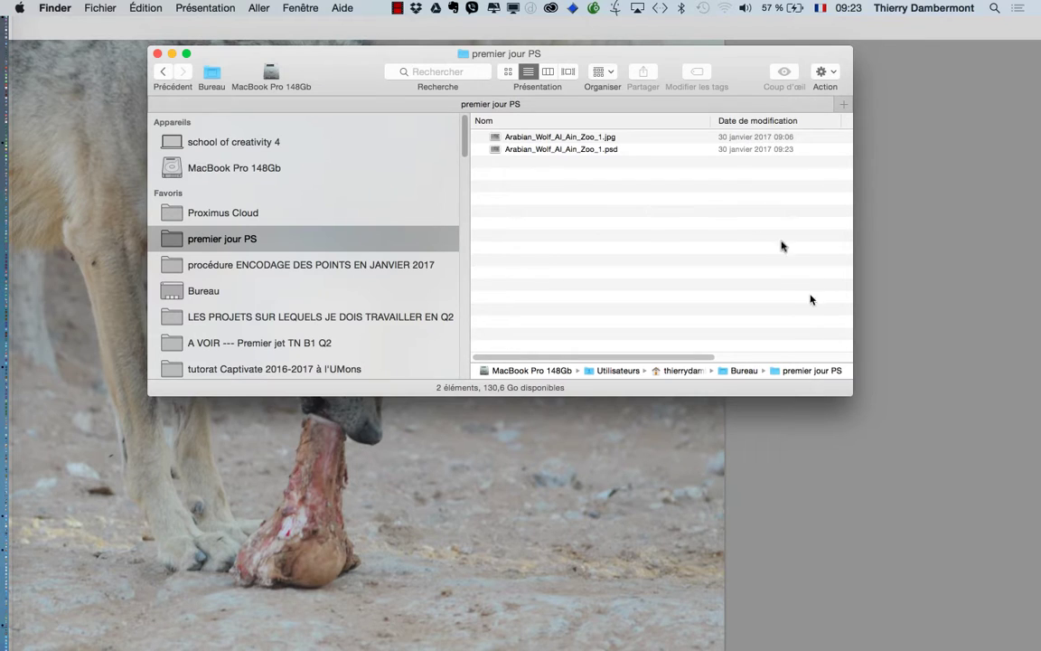
drag(851, 383, 1037, 350)
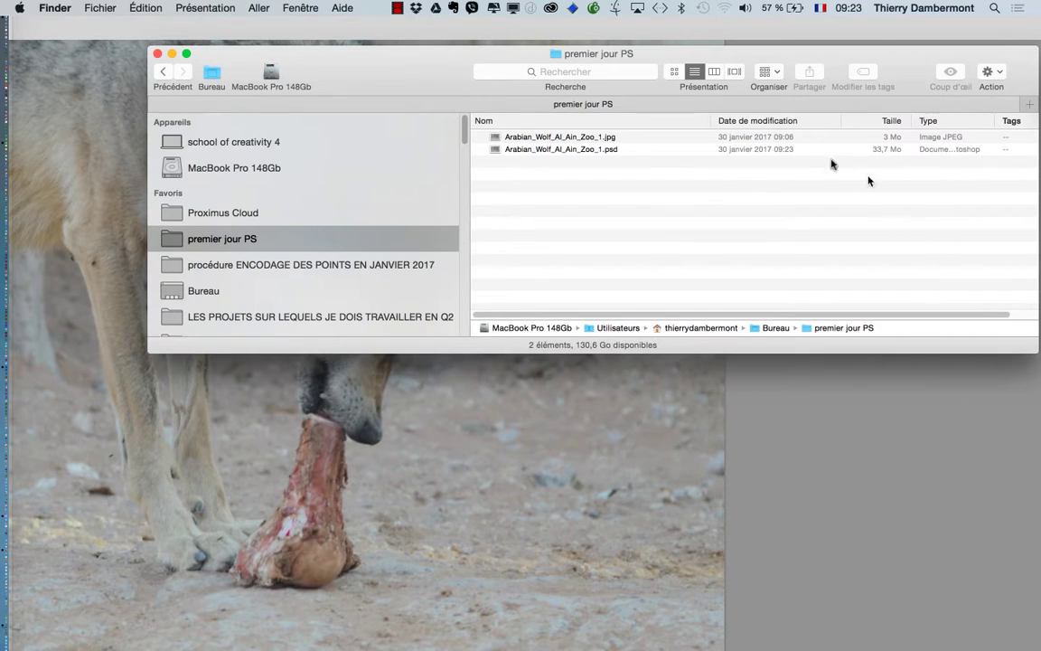
drag(722, 125, 644, 120)
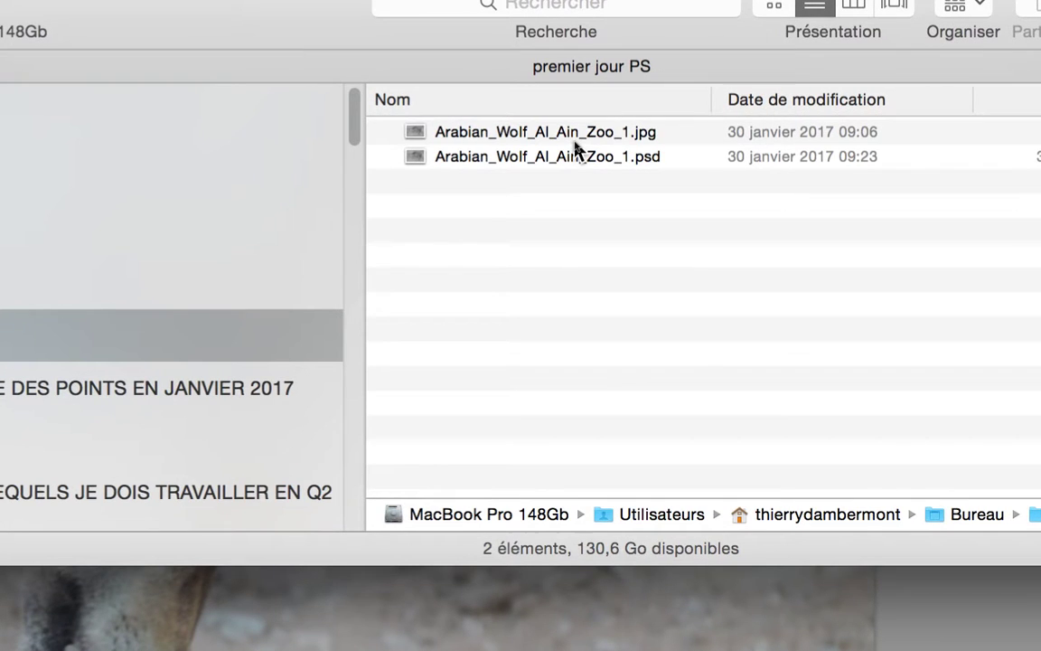
click(575, 139)
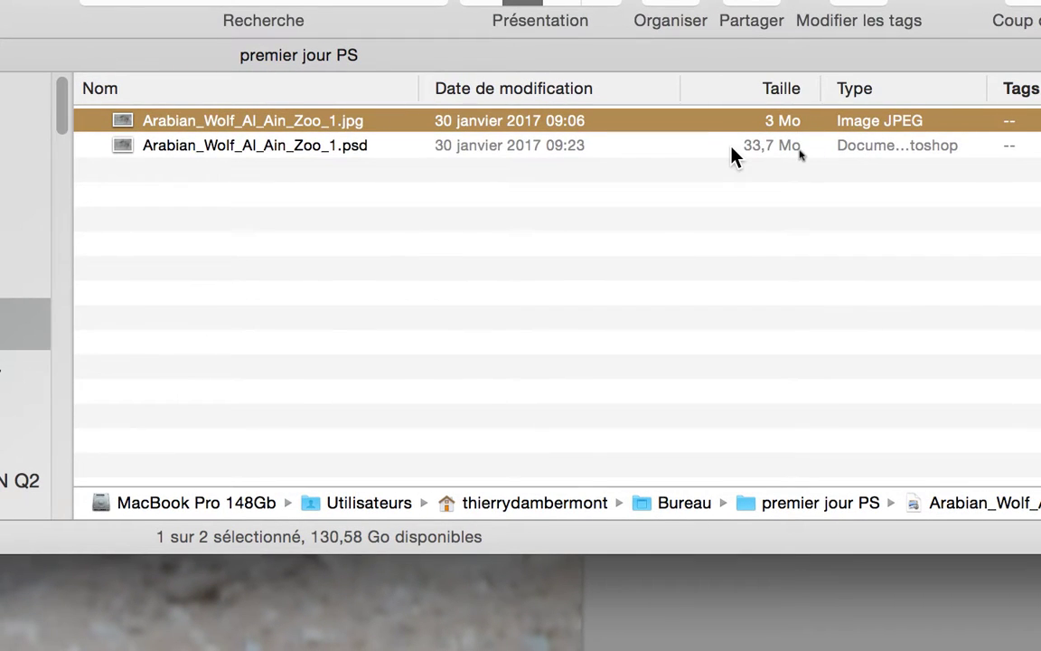
click(684, 166)
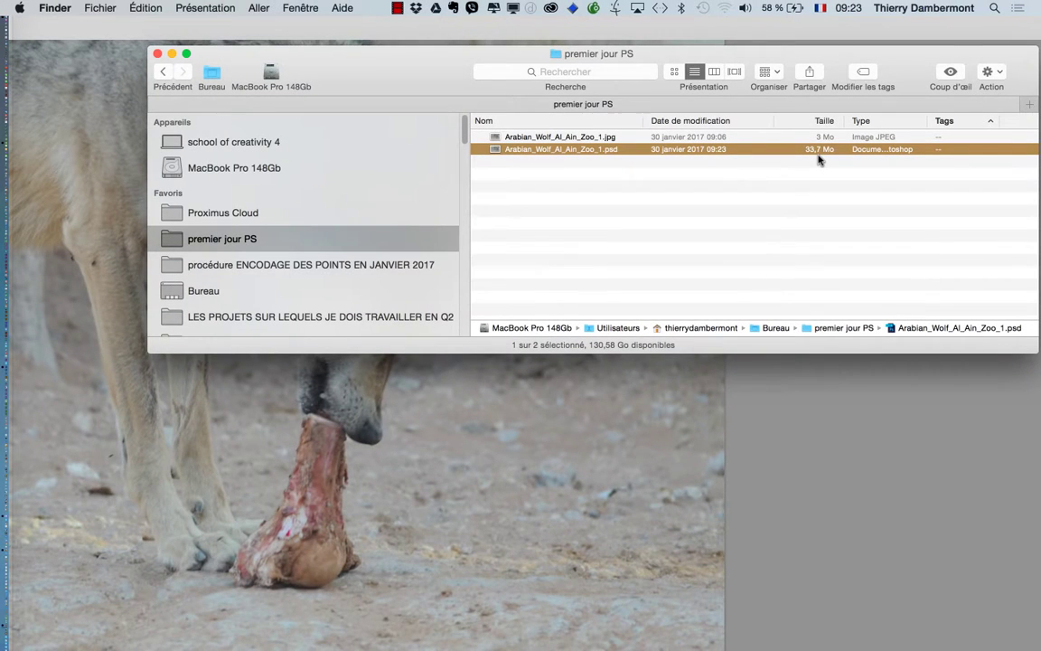
click(157, 54)
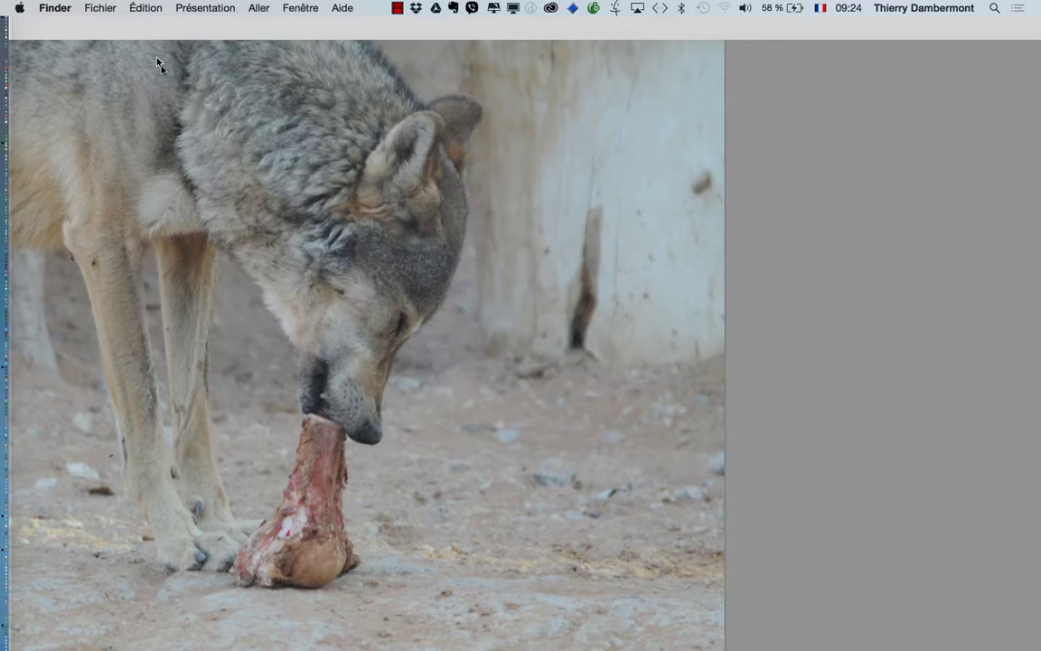
Step: Switch to Firefox and replace the wolf query in Google Images with a search for "vintage car"
mouse_move(4, 352)
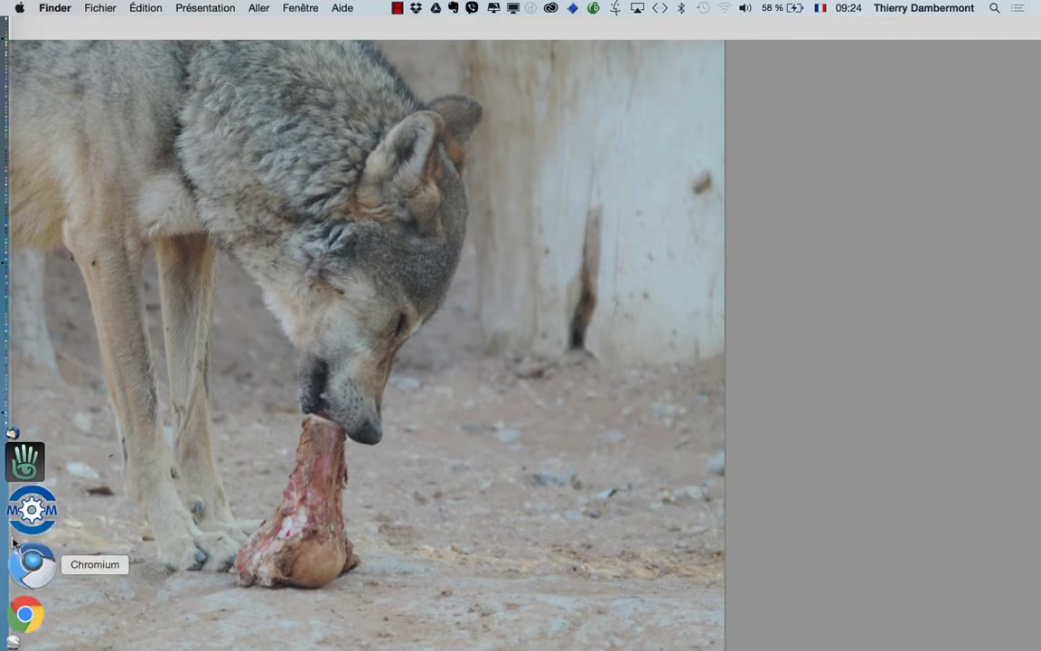
click(20, 552)
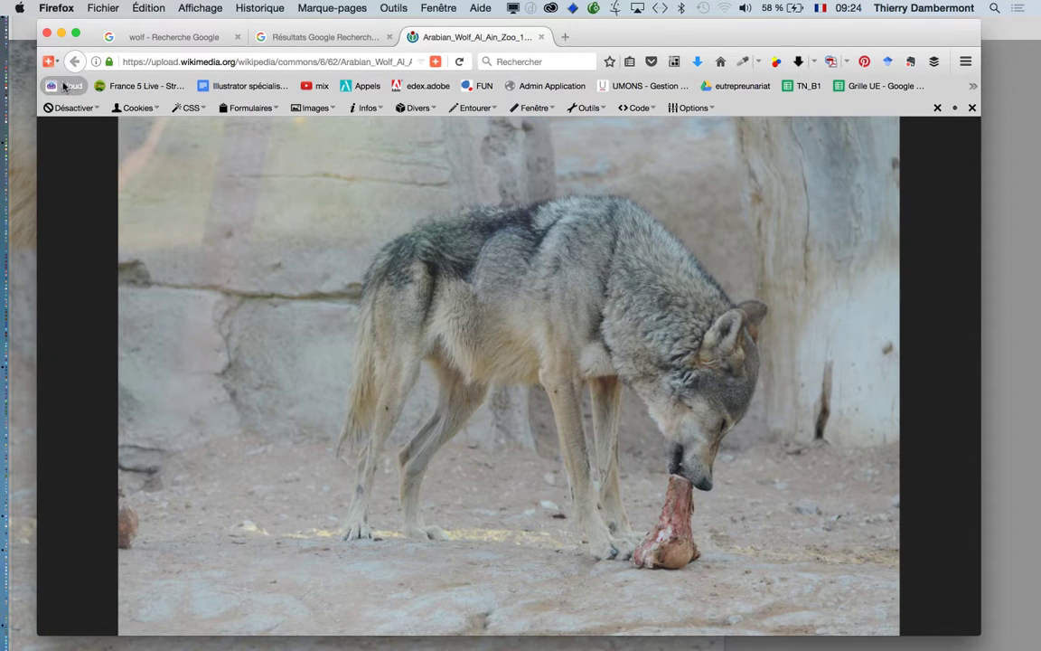
click(153, 38)
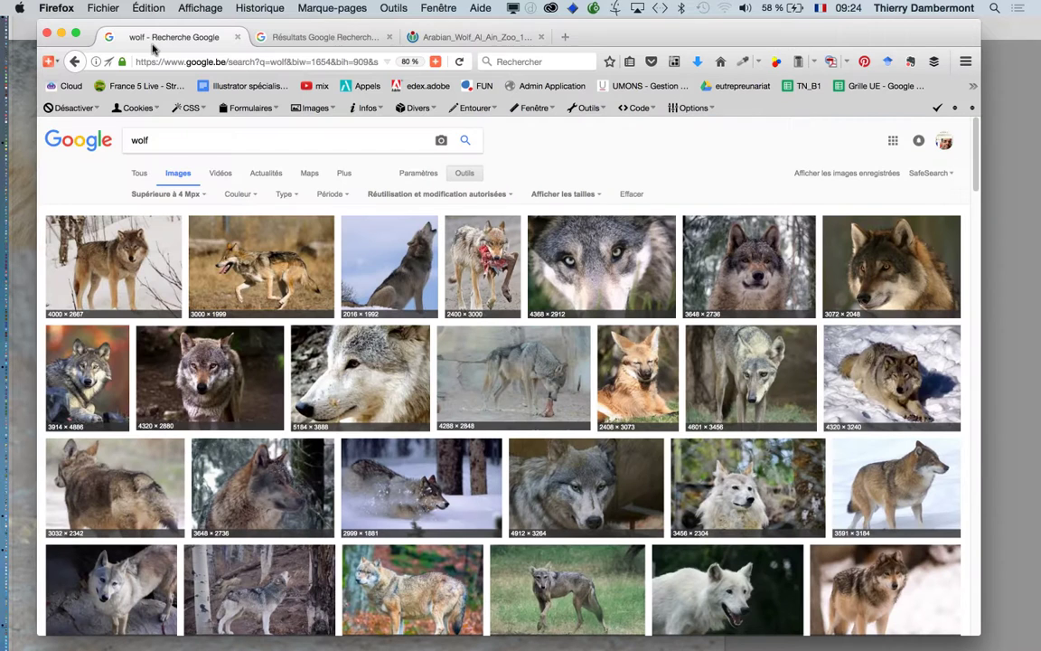
click(172, 141)
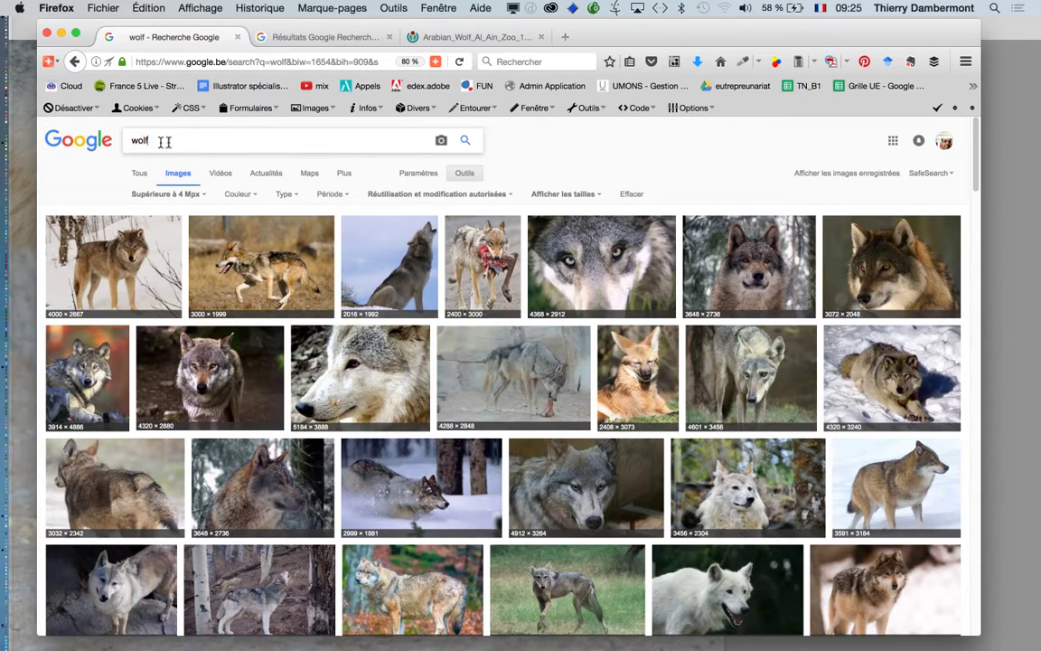
drag(165, 142, 115, 137)
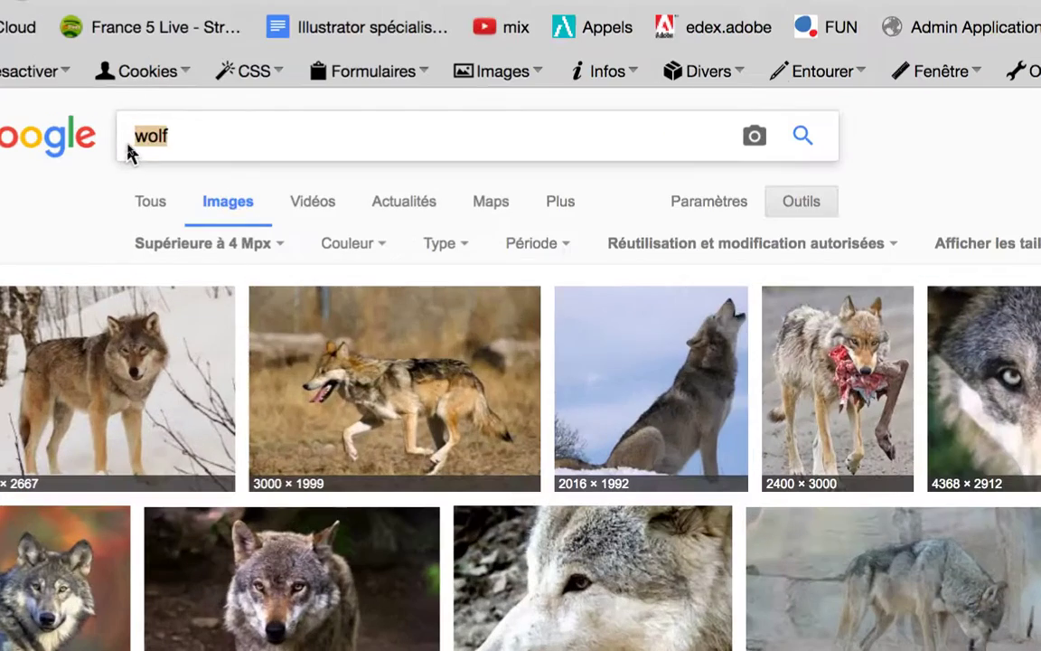
text(vintage car)
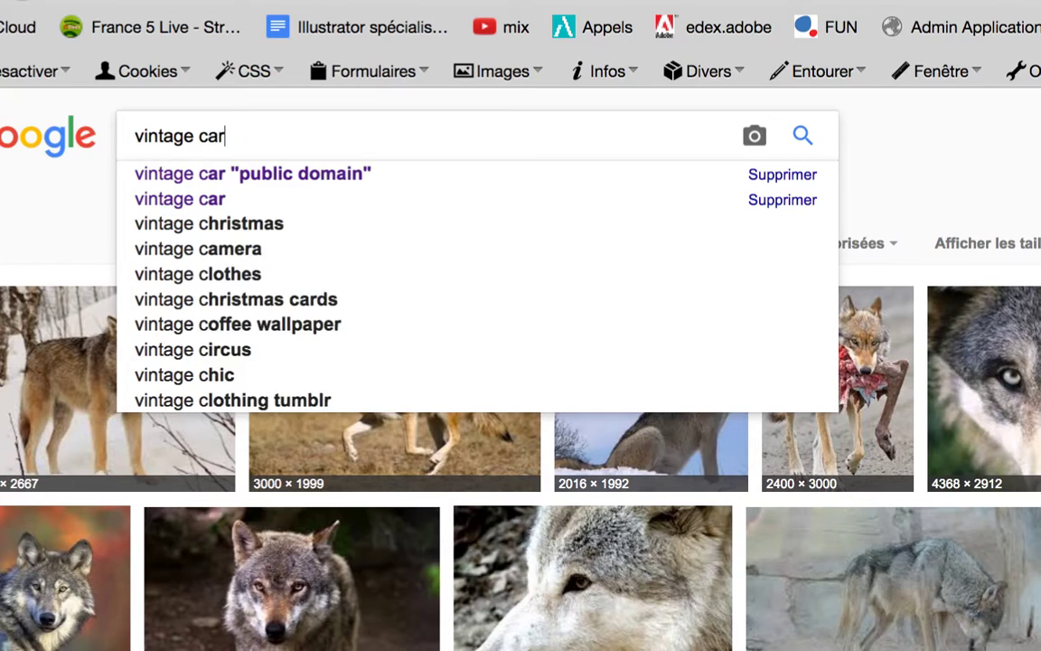
key(Return)
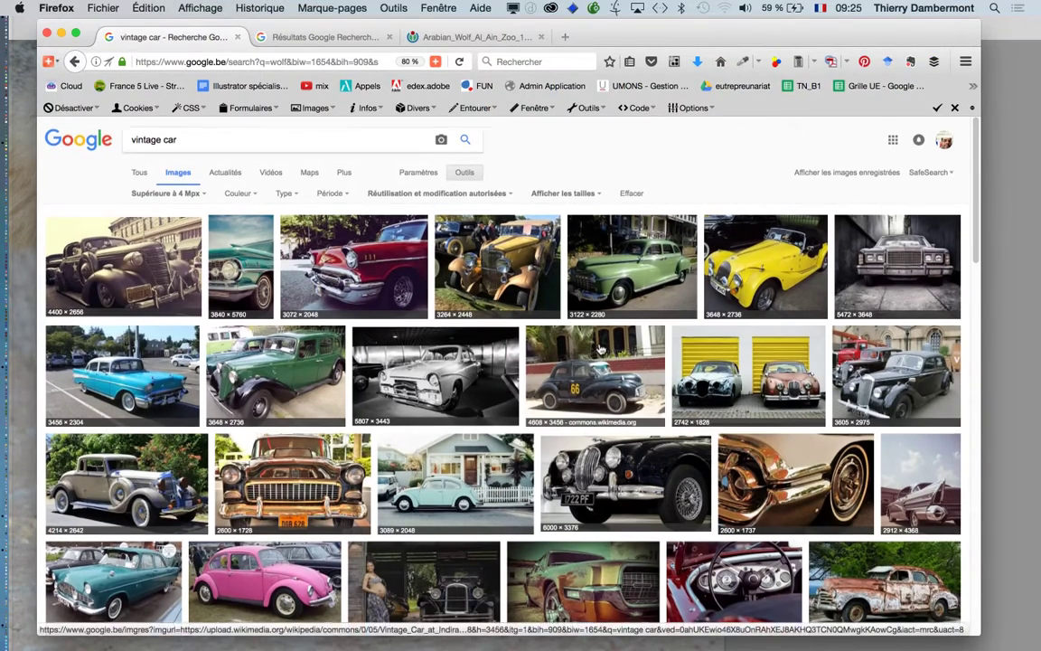
Step: Browse the vintage car results for the 1956 Setra S6 bus photo of 2792 × 1690 pixels and display its full-size image
scroll(599, 351, down, 5)
scroll(599, 348, down, 3)
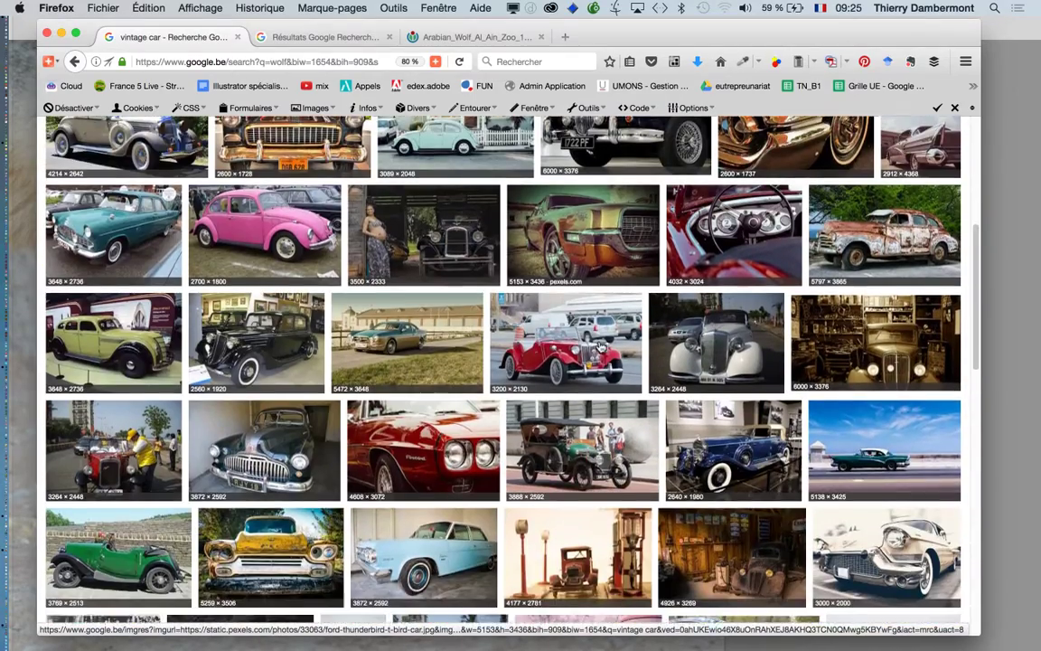
scroll(599, 348, down, 3)
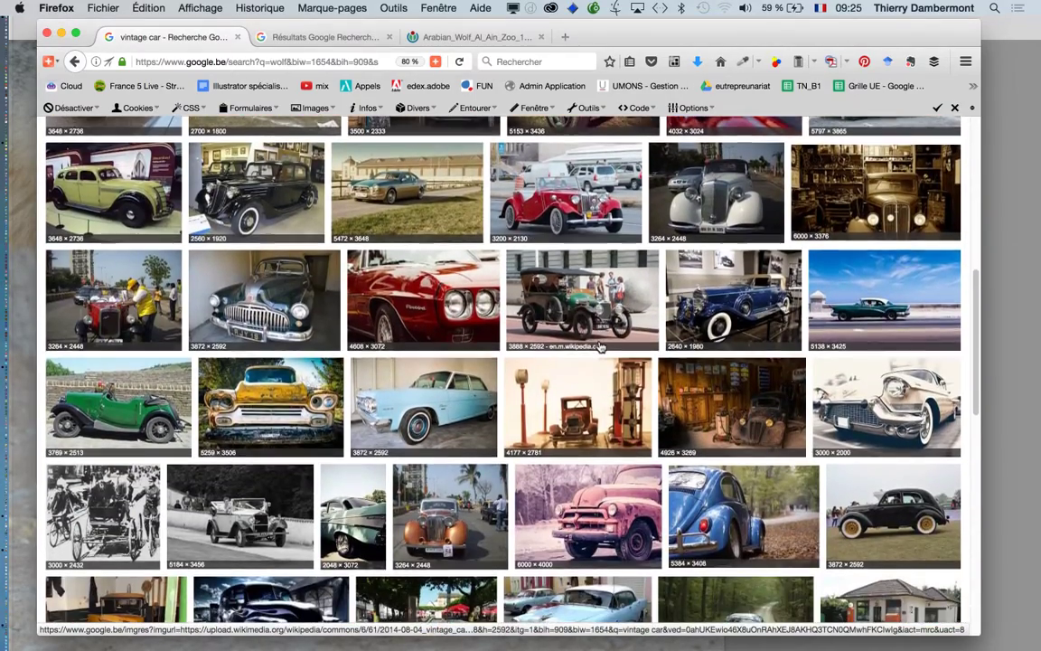
scroll(599, 345, down, 4)
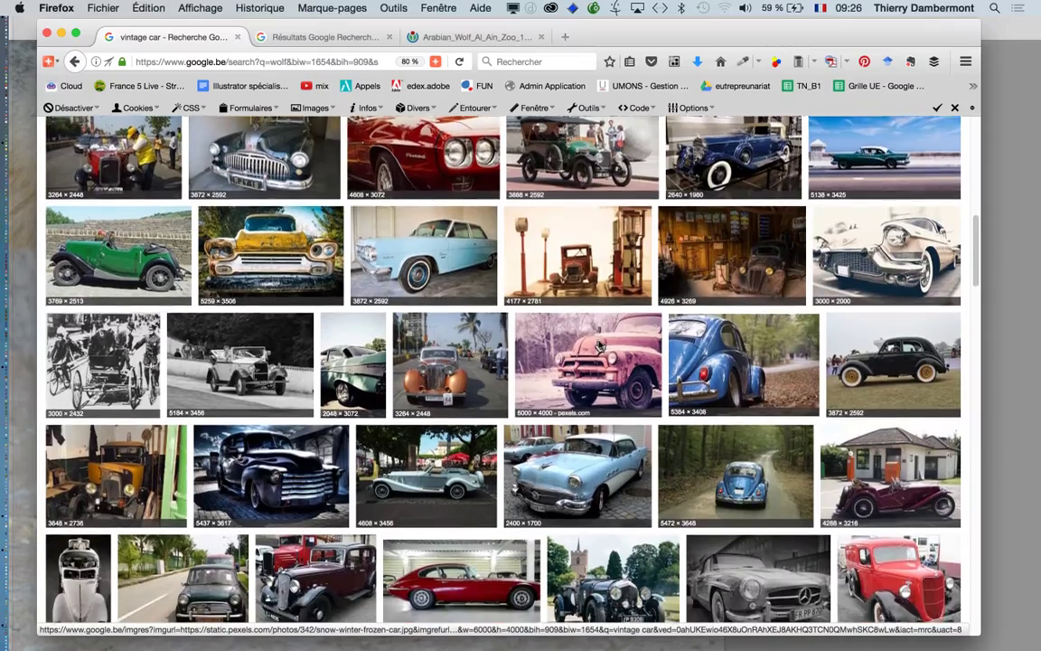
scroll(599, 345, down, 2)
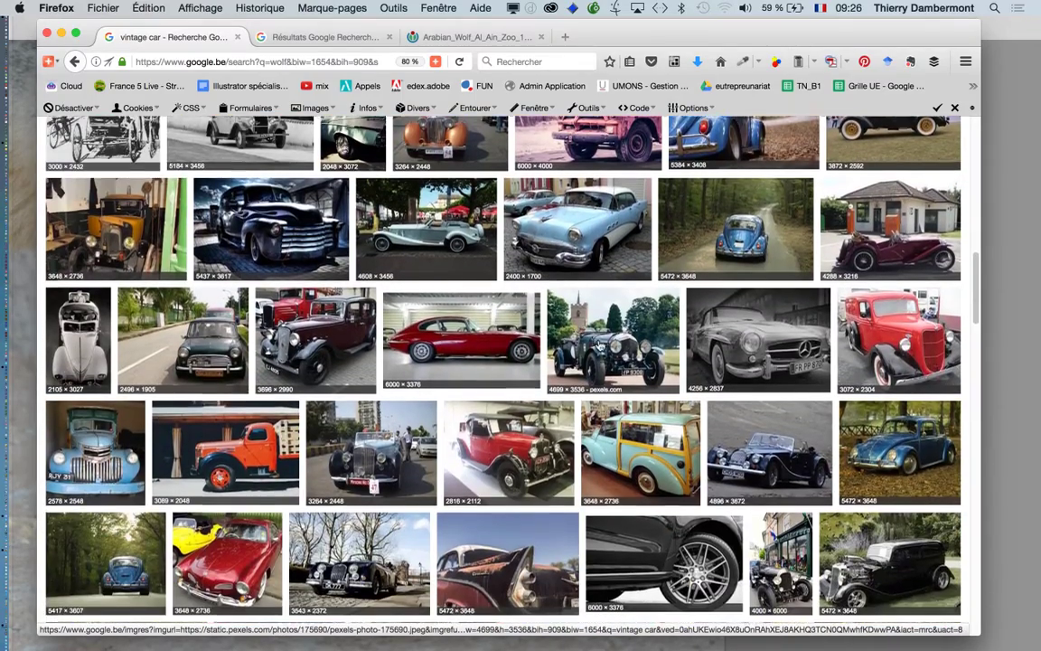
scroll(596, 344, down, 3)
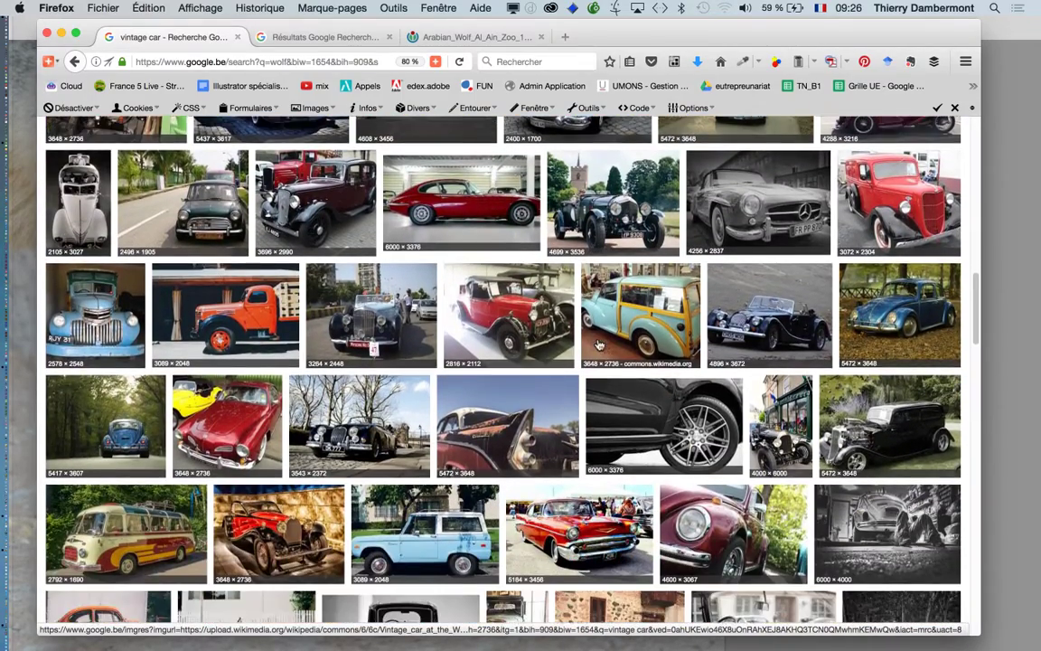
scroll(599, 345, down, 3)
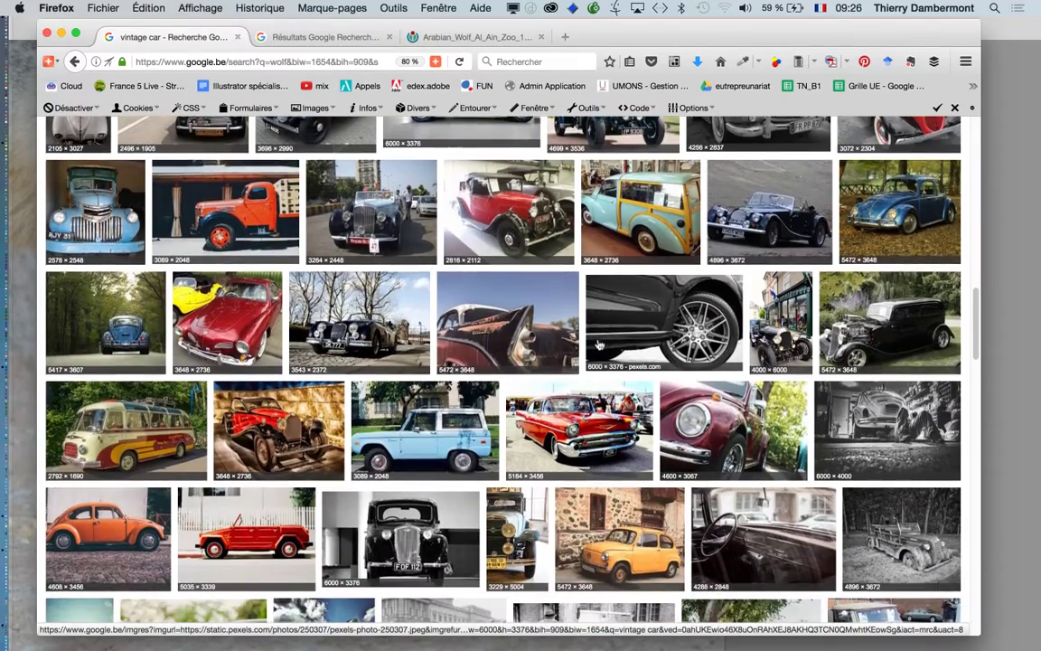
scroll(599, 345, down, 1)
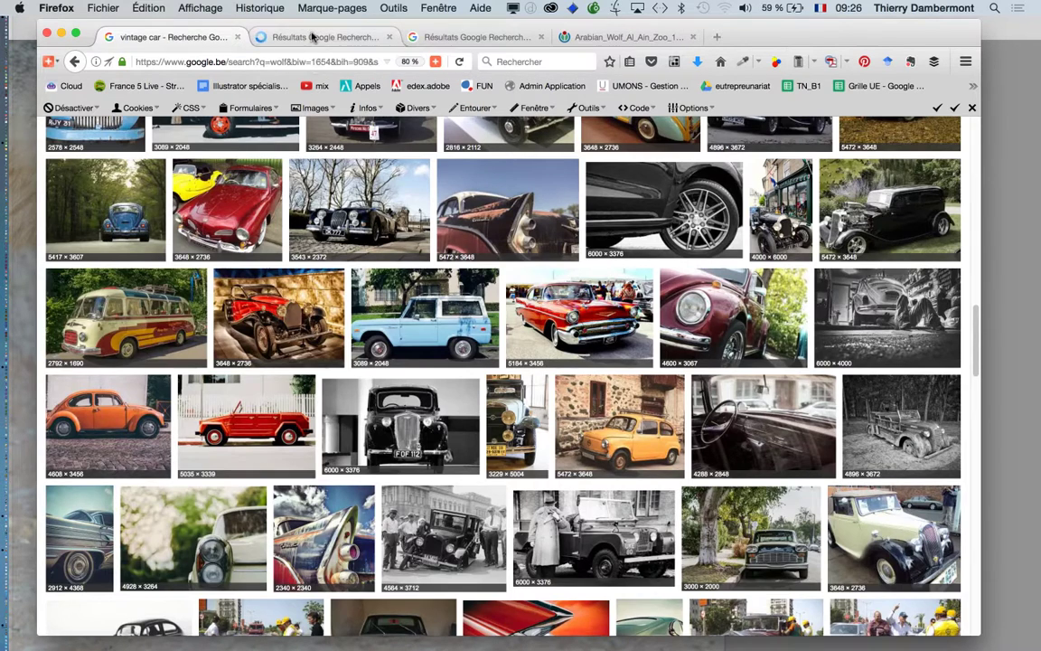
click(313, 37)
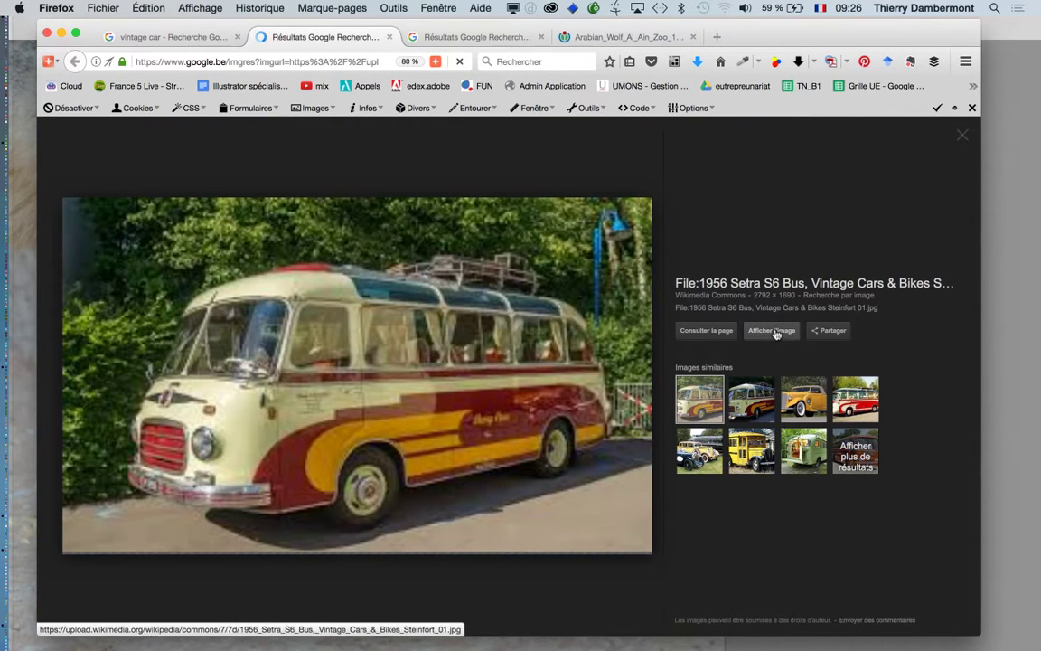
click(773, 331)
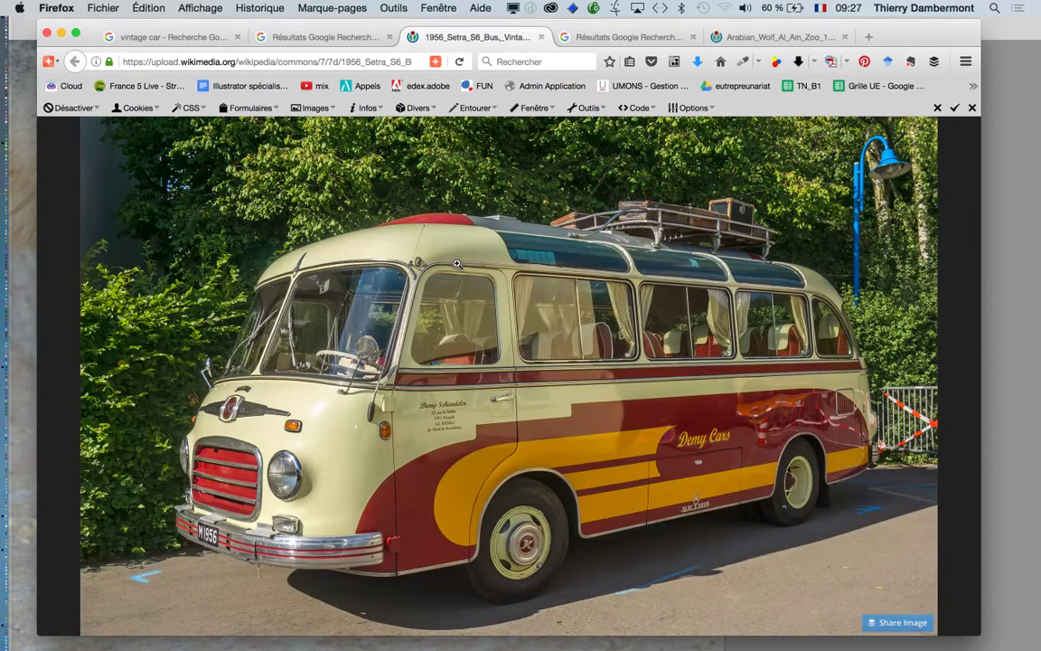
Step: Save the bus image in the premier jour PS folder under the shortened name Steinfort_01.jpg
right_click(458, 262)
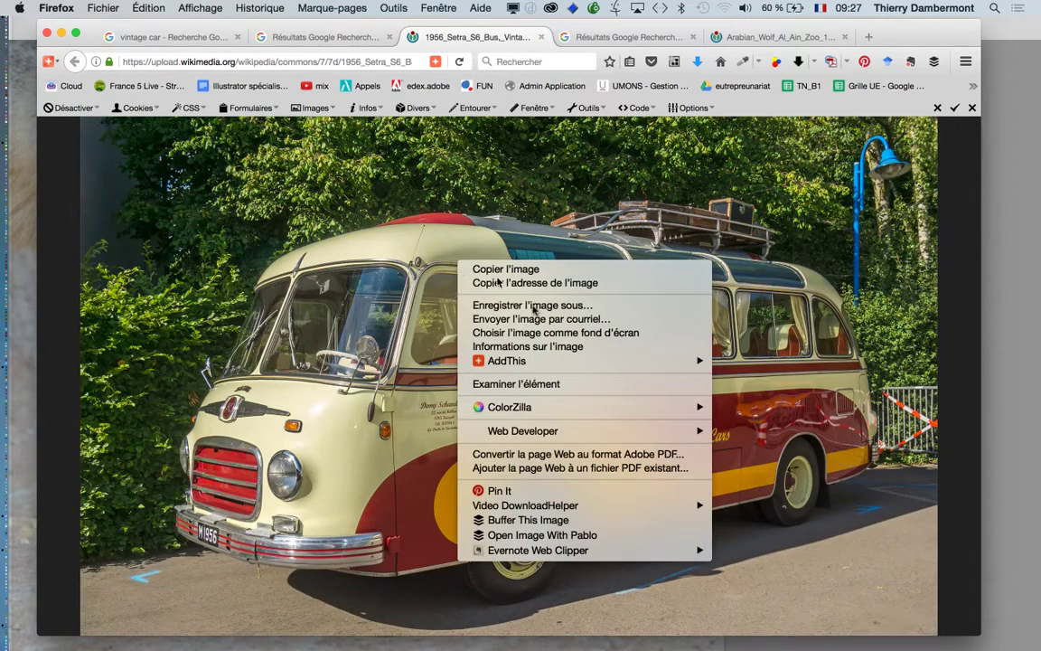
click(537, 312)
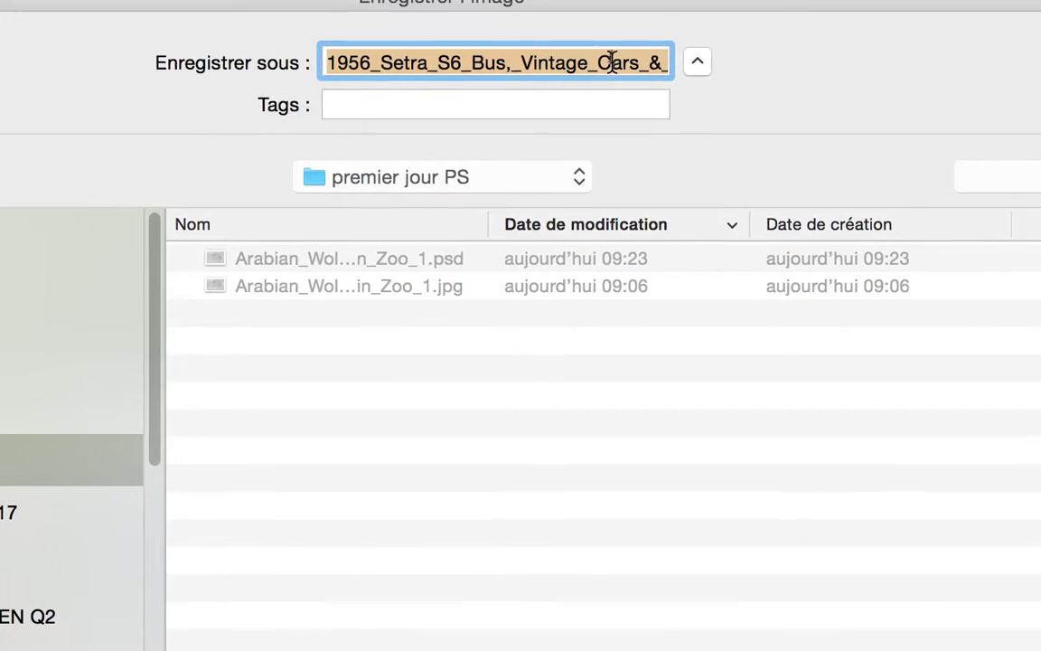
click(611, 62)
triple_click(601, 61)
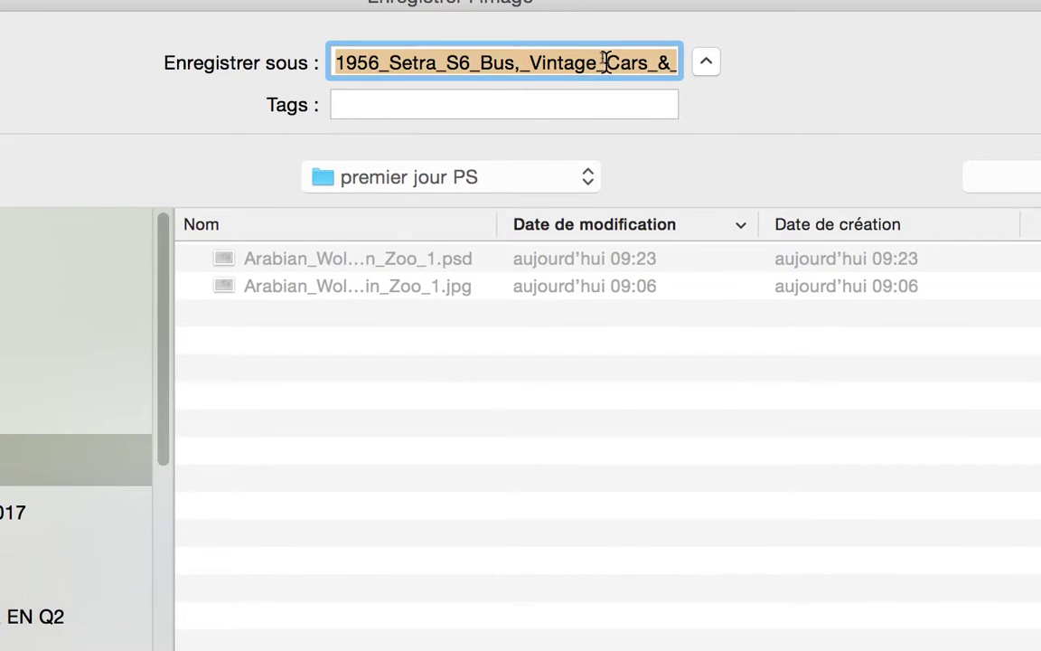
click(604, 61)
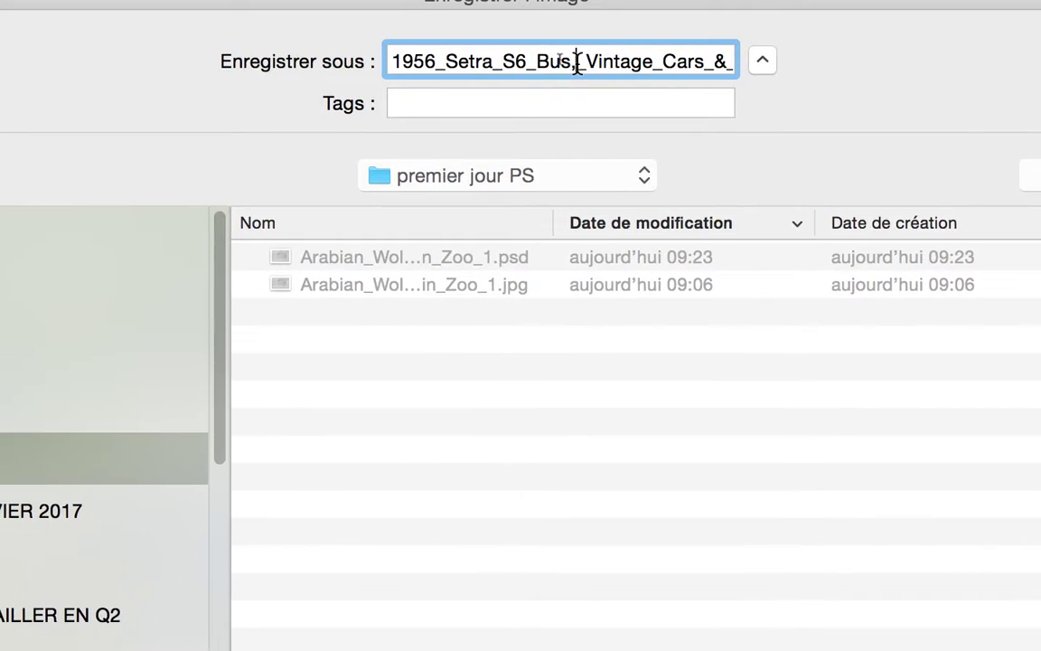
drag(577, 63, 345, 43)
key(BackSpace)
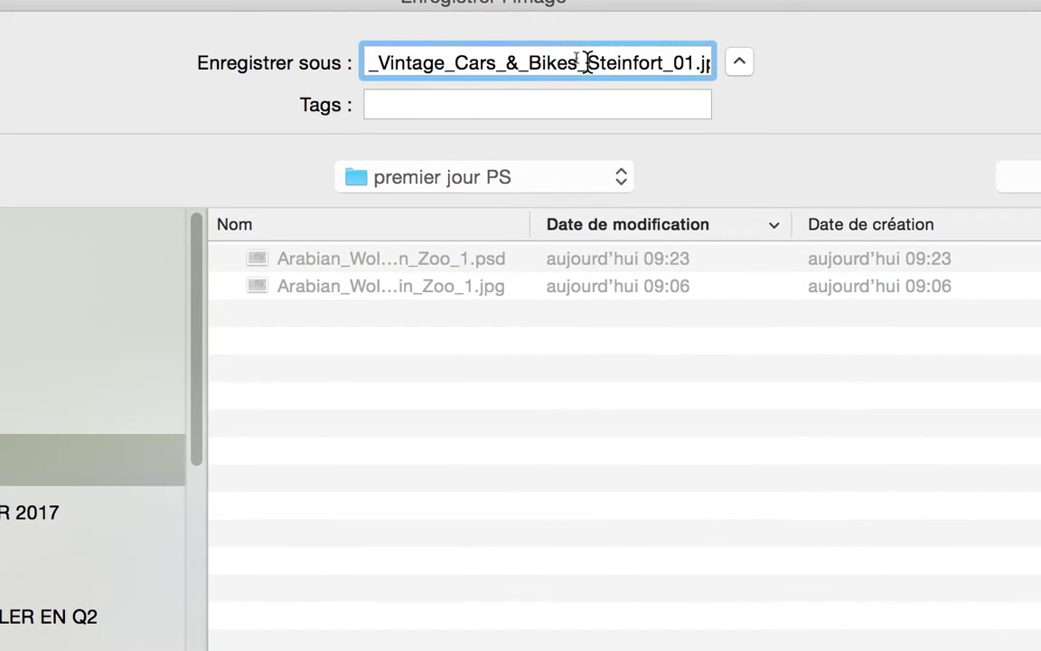
shift+click(586, 61)
key(BackSpace)
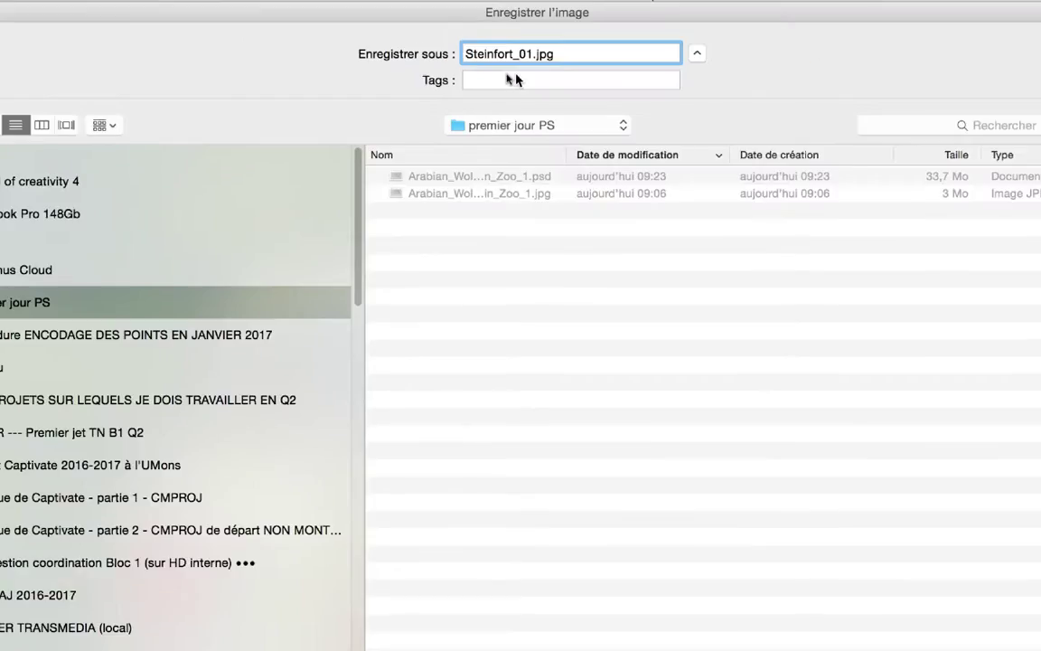
click(971, 631)
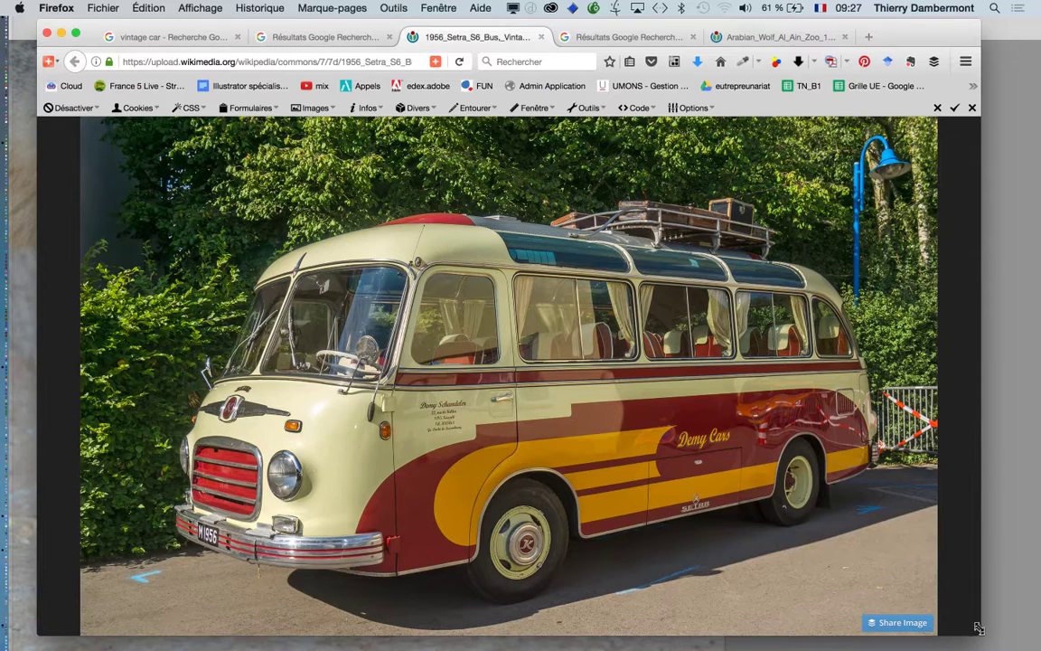
Step: Switch to Photoshop and open Steinfort_01.jpg from the premier jour PS folder
key(super+Tab)
click(560, 333)
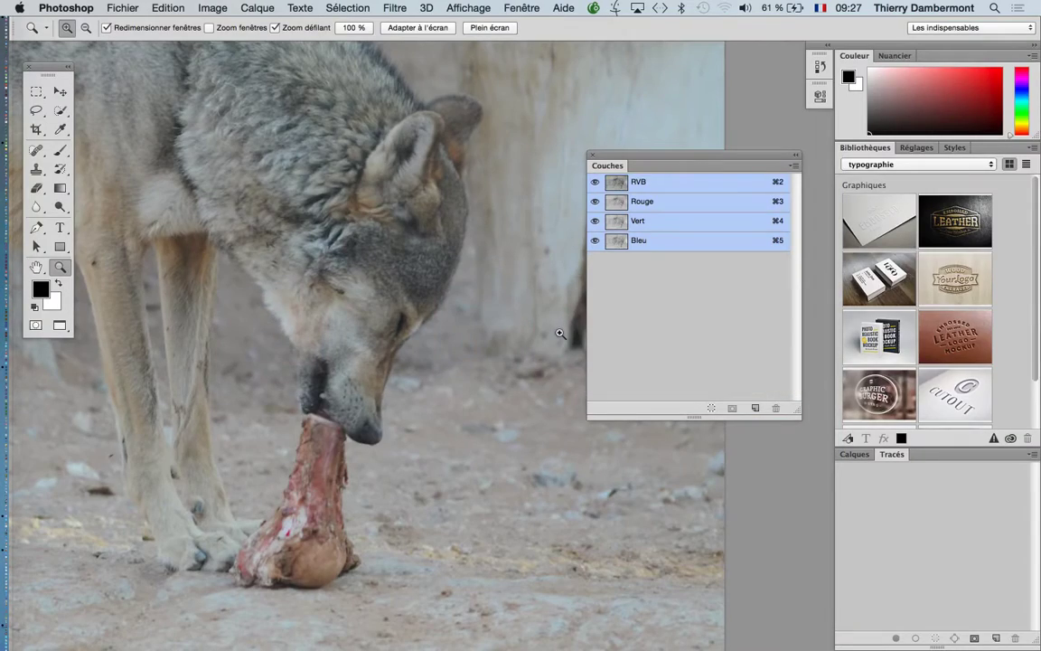
key(super+Tab)
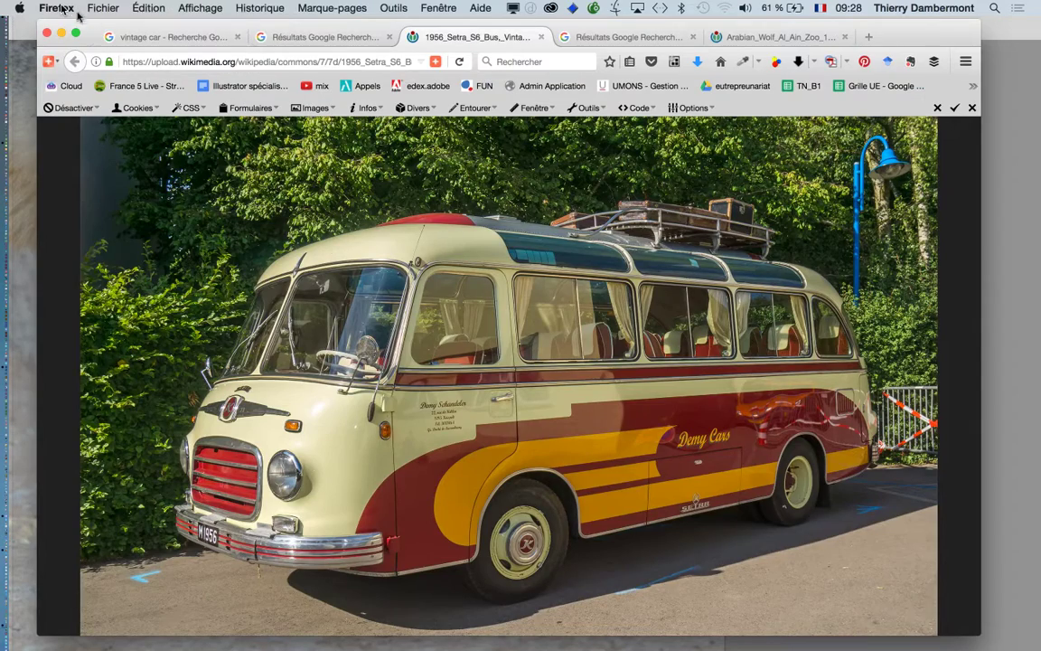
key(super+Tab)
click(140, 32)
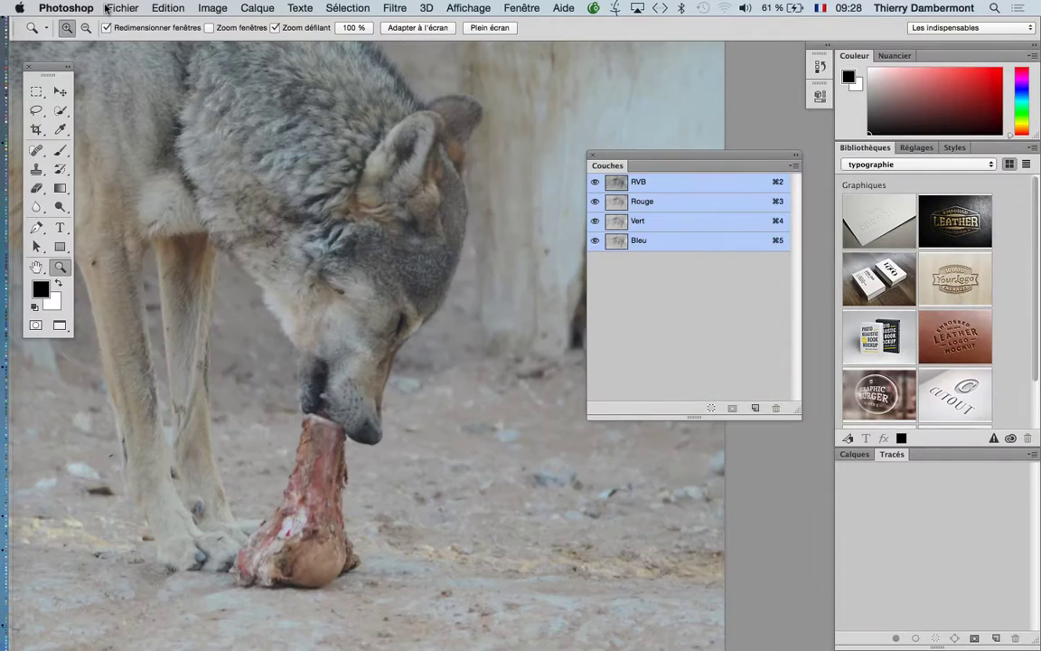
click(123, 7)
click(129, 39)
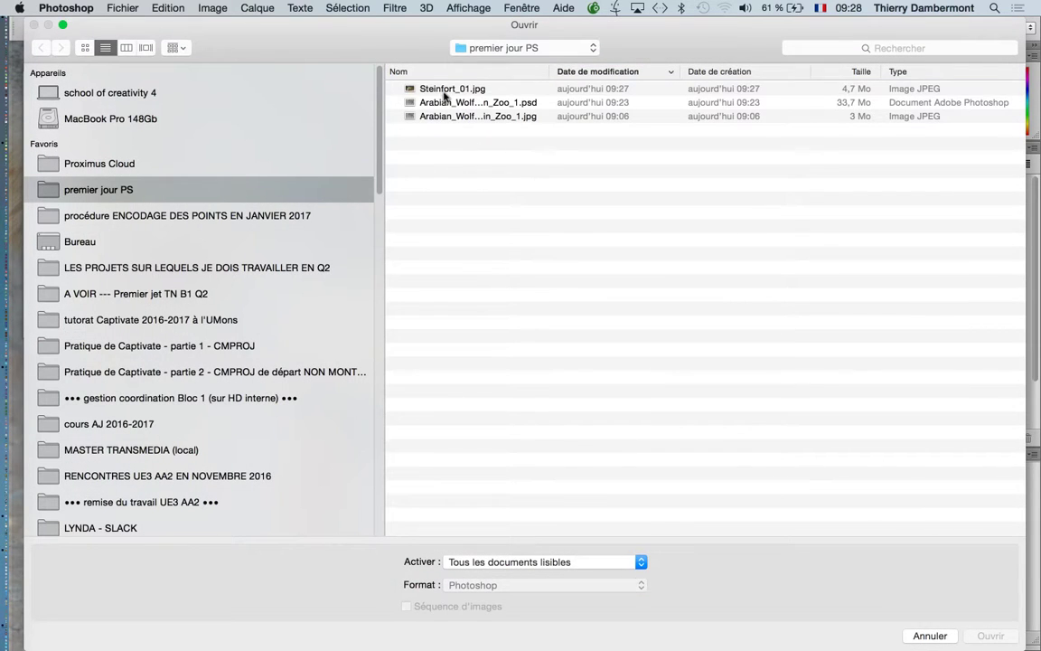
click(444, 90)
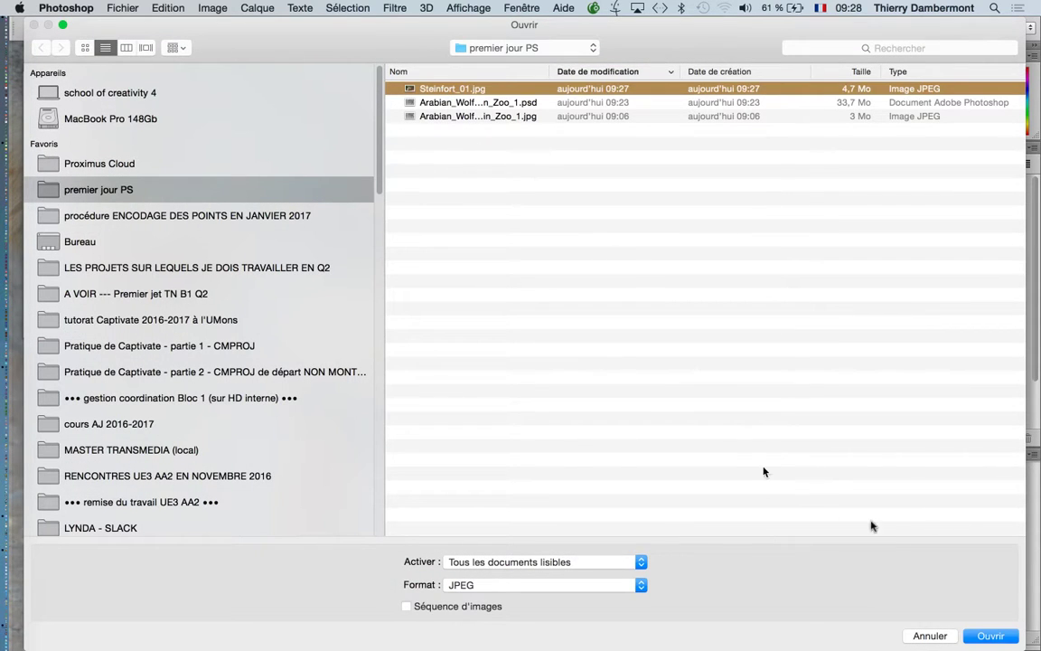
click(988, 636)
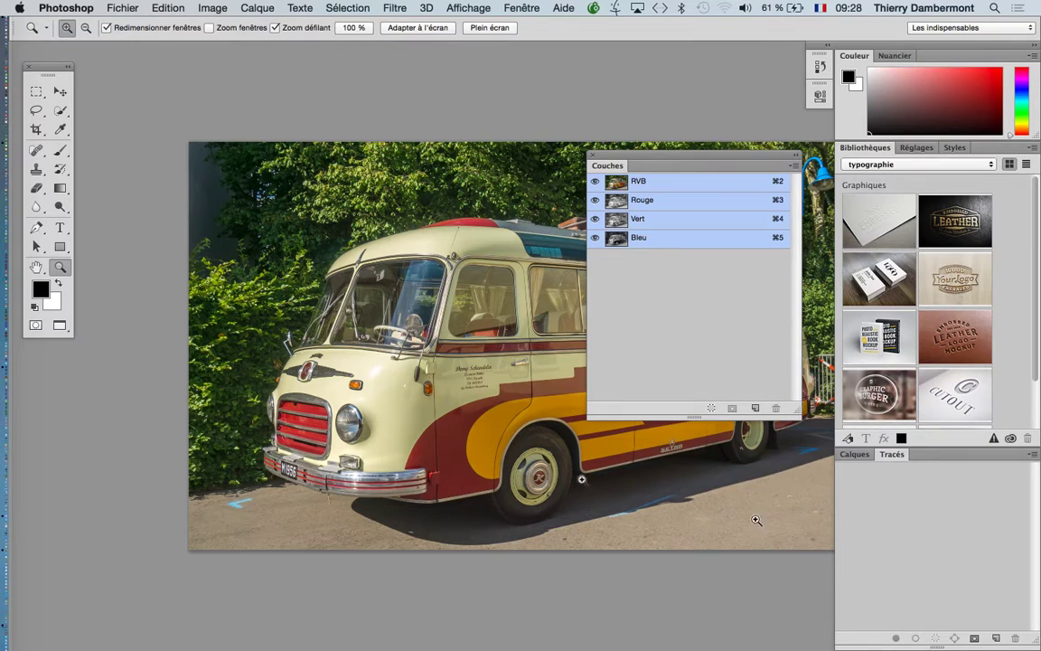
Step: Shrink the floating Couches panel and move it to the rear end of the bus so most of the photo is uncovered
drag(398, 335, 318, 256)
drag(500, 155, 568, 193)
drag(671, 160, 665, 201)
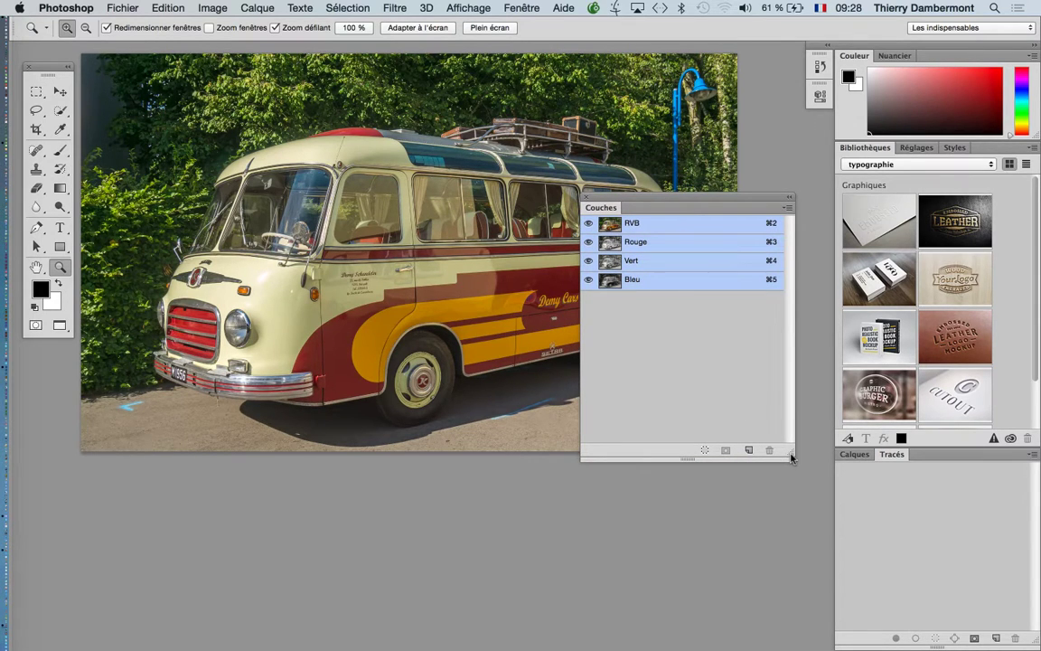
drag(790, 457, 764, 382)
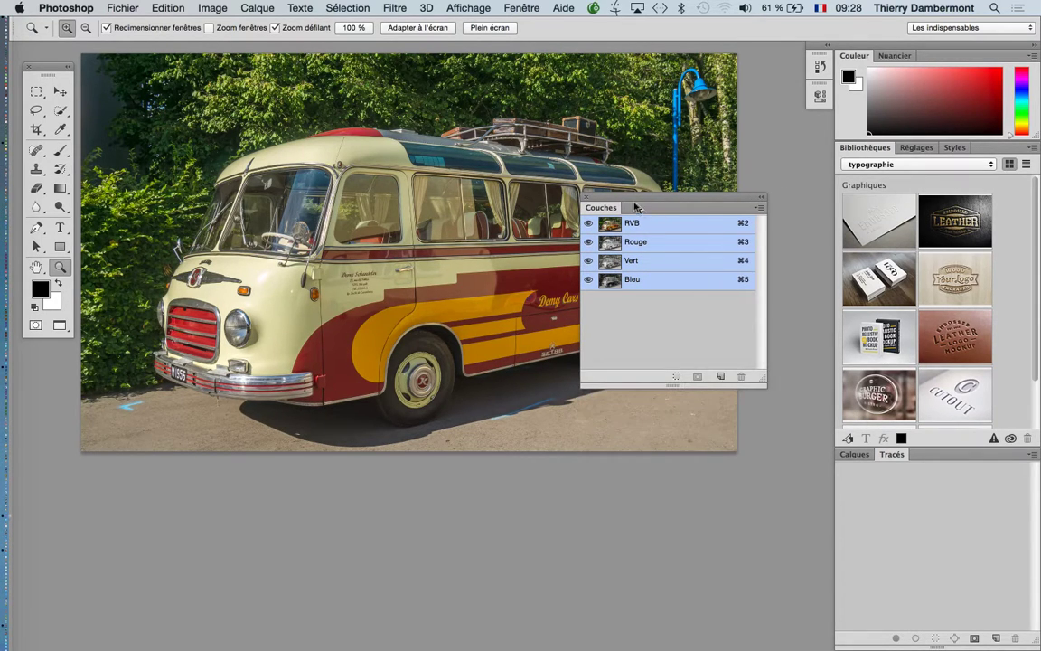
drag(634, 205, 691, 230)
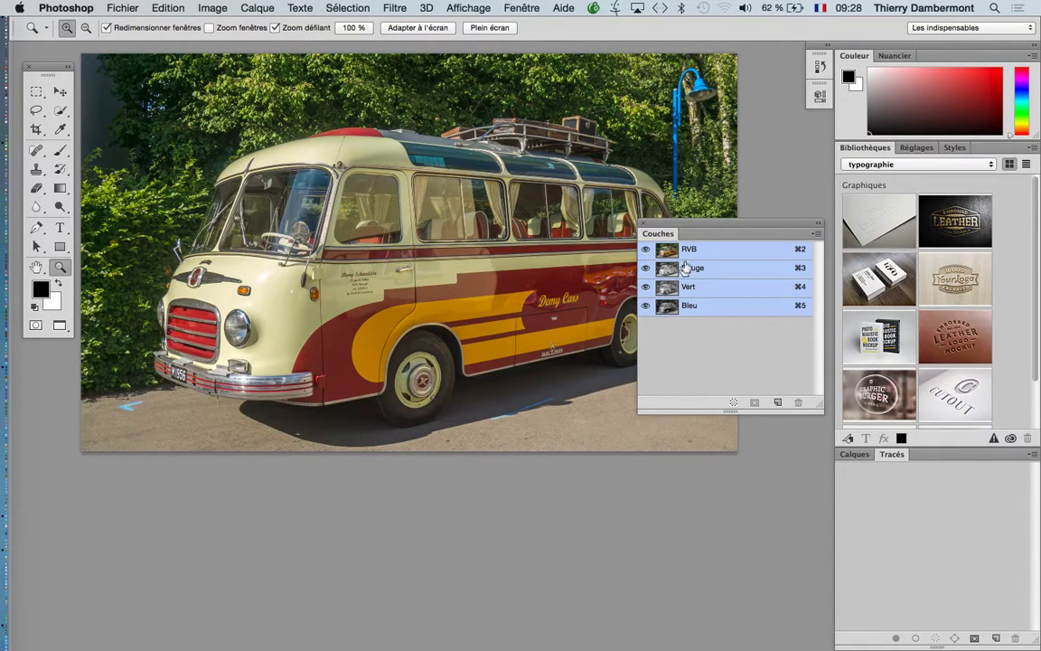
drag(686, 231, 671, 195)
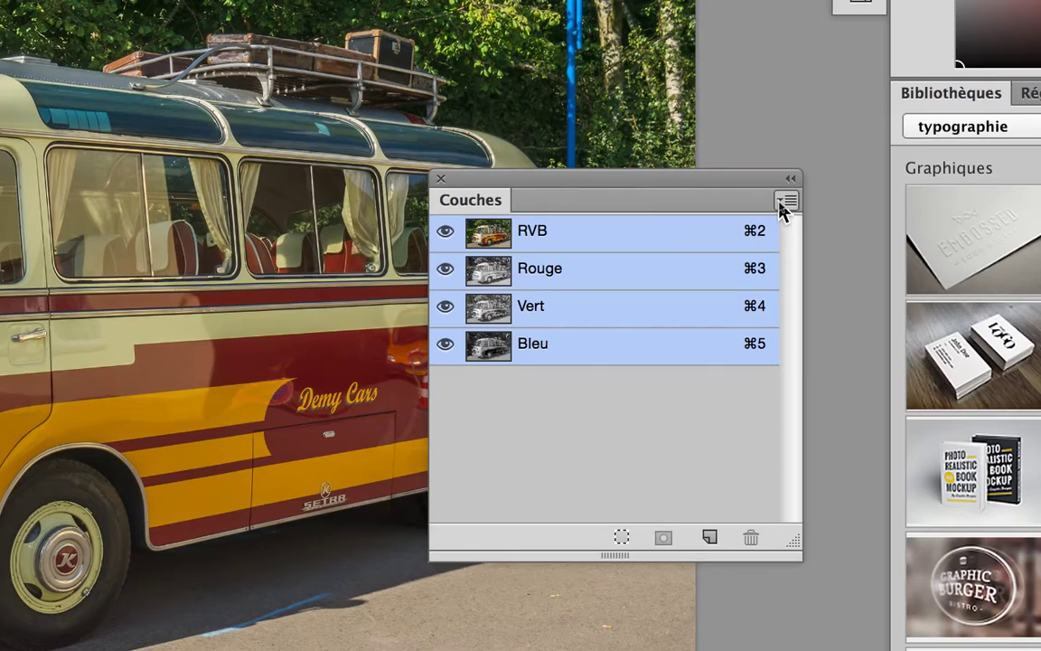
Step: Set the Couches panel's thumbnails to the largest size and enlarge and reposition the panel so all four channels fit beside the bus
click(786, 200)
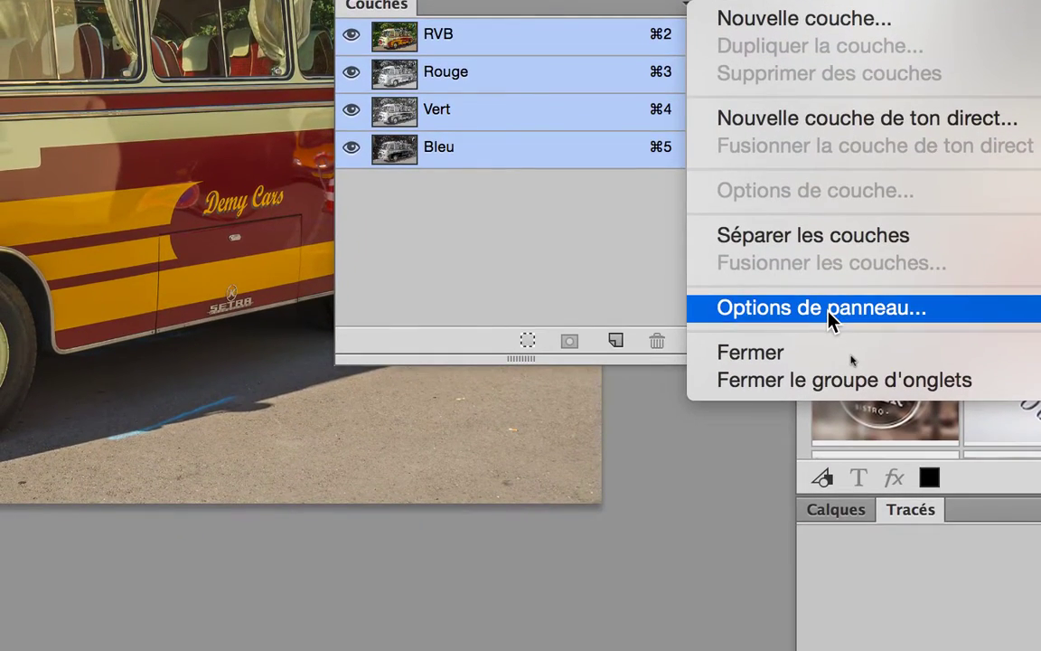
click(828, 308)
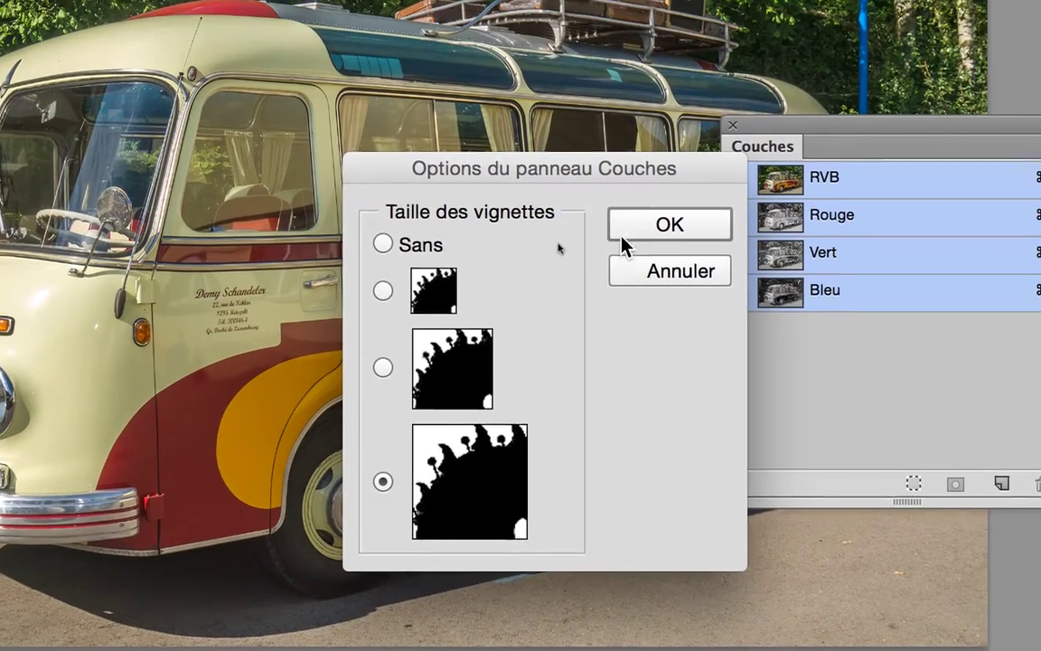
click(664, 167)
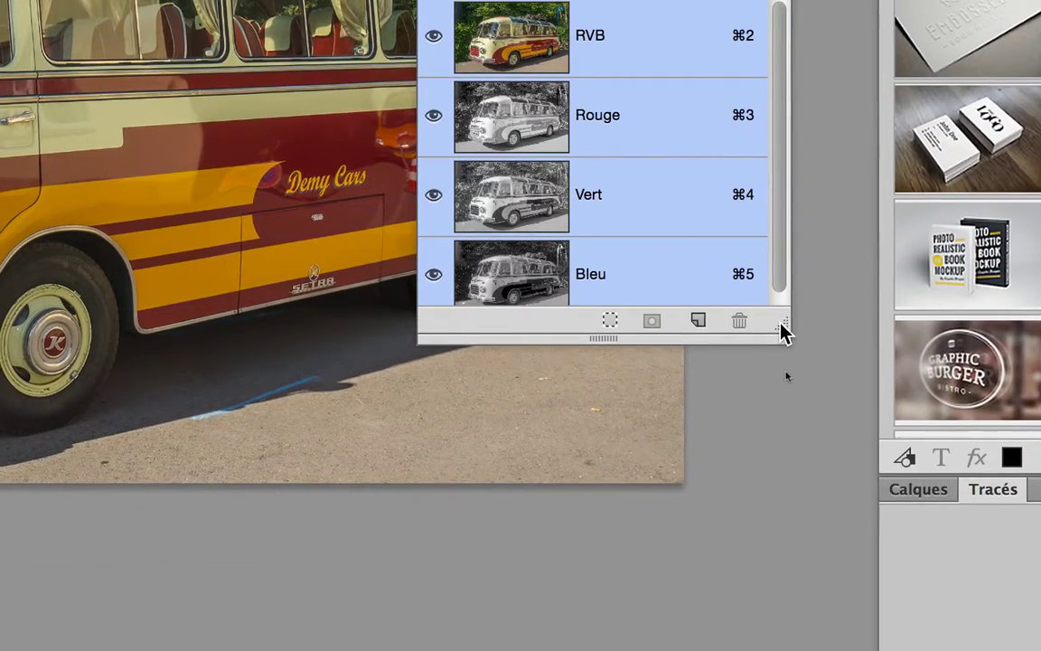
drag(820, 322, 851, 584)
drag(795, 424, 795, 423)
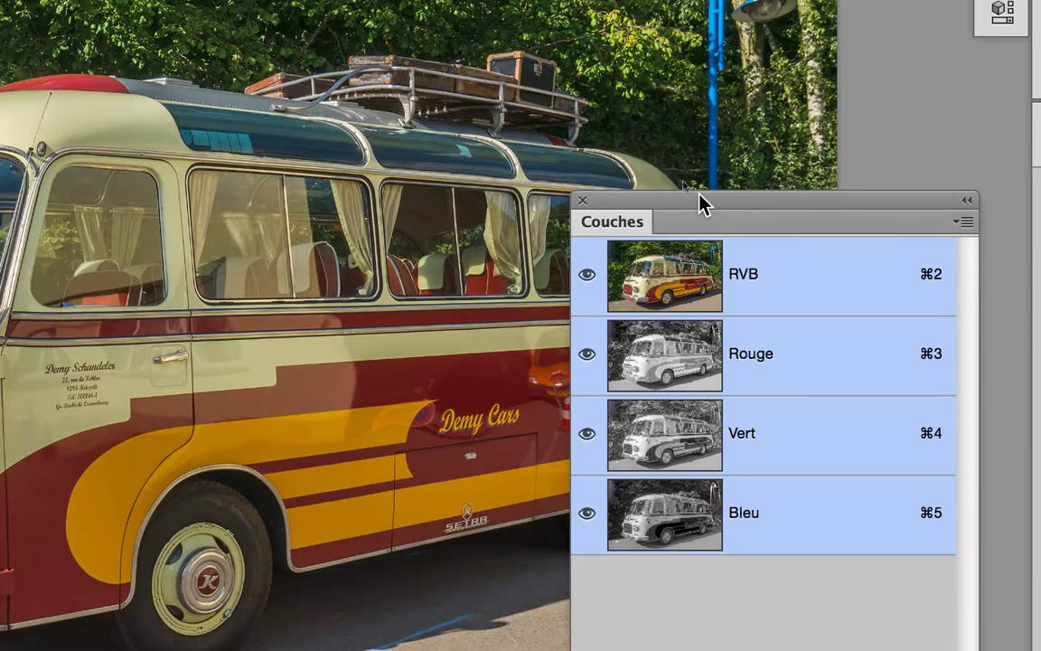
drag(701, 196, 781, 107)
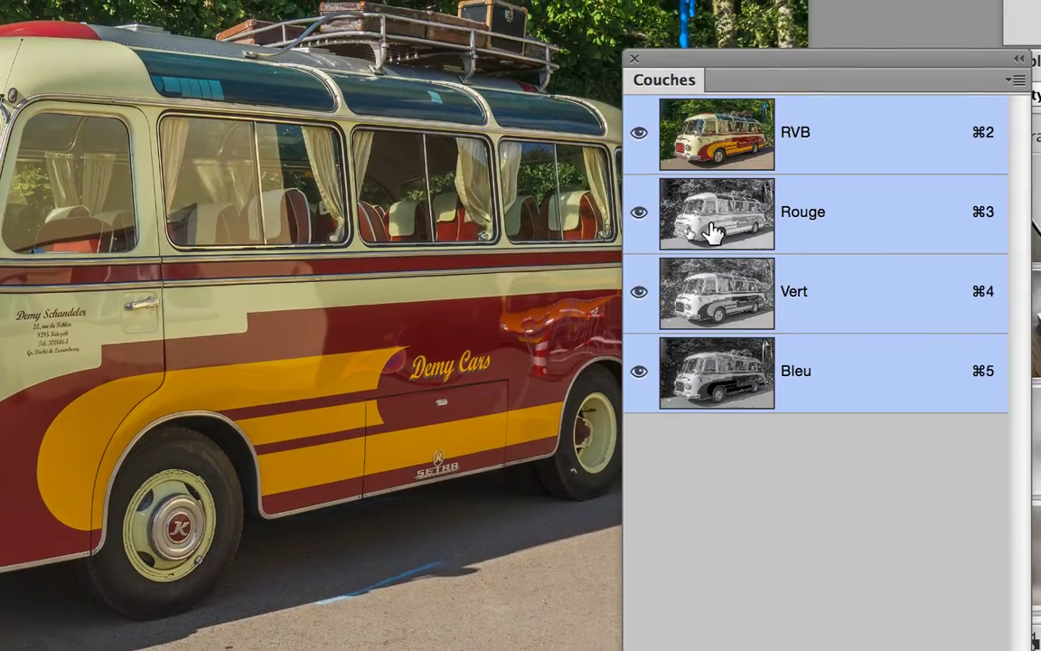
Step: View the bus photo's Rouge, Vert and Bleu channels one at a time, and return to the RVB composite
click(917, 166)
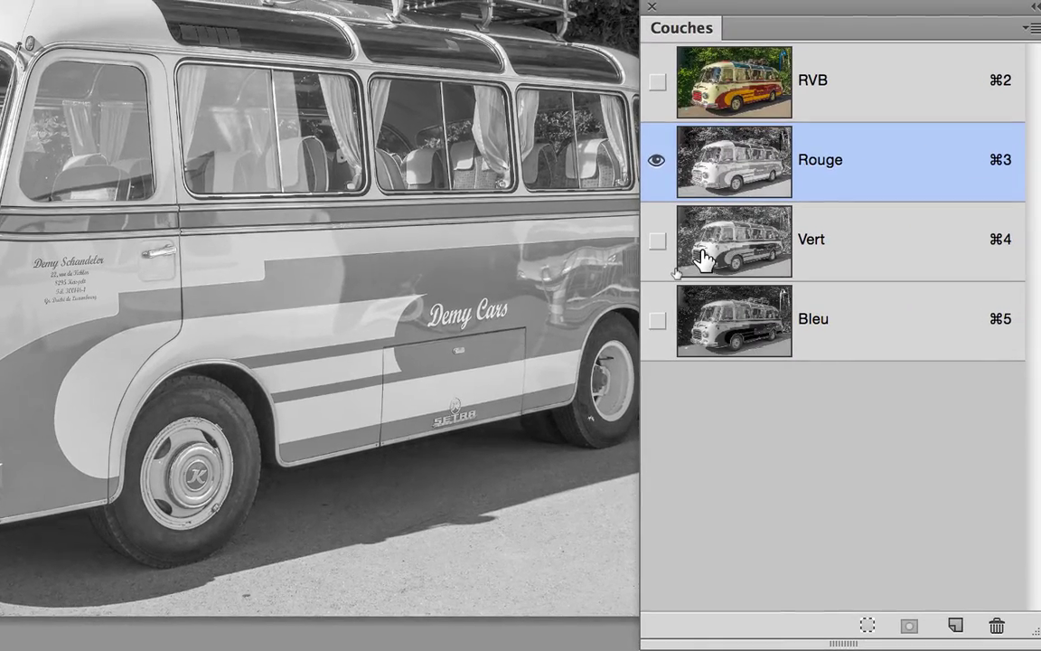
click(1019, 226)
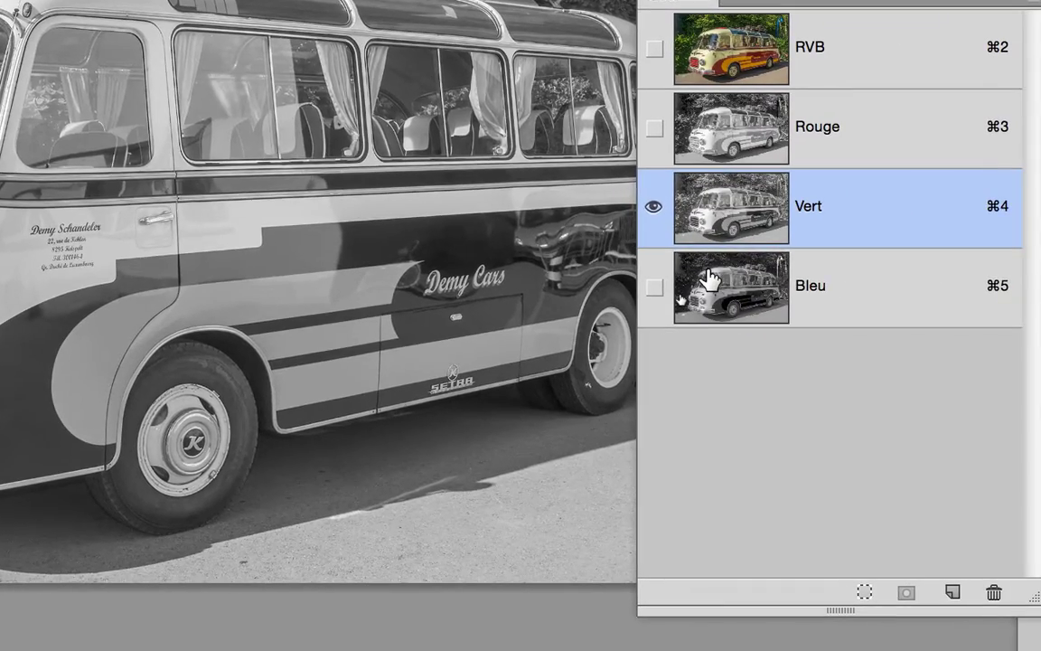
click(743, 305)
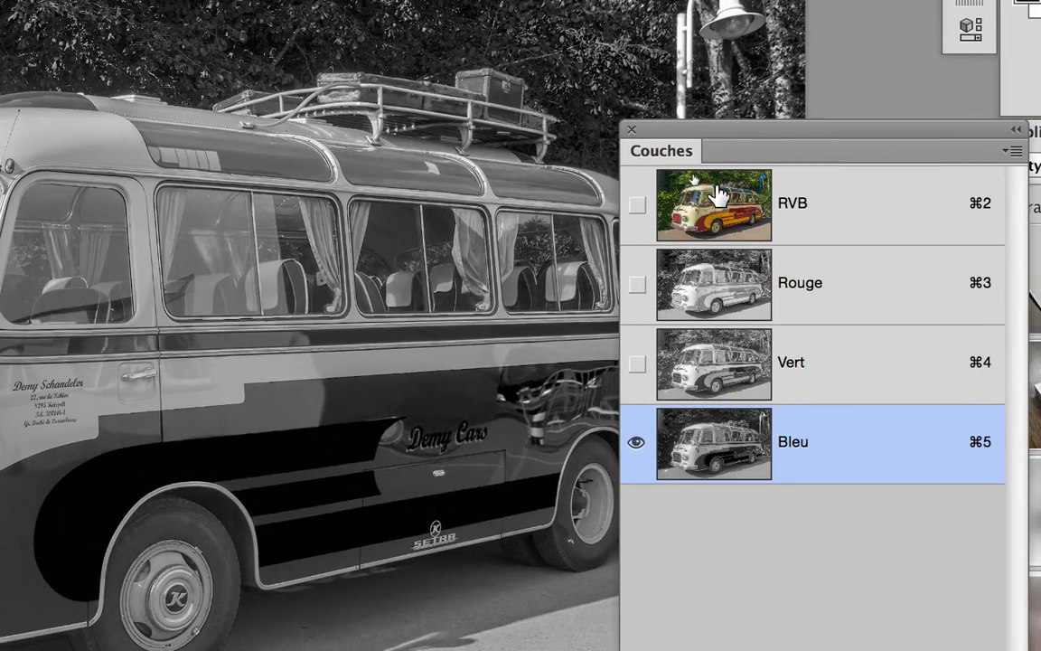
click(718, 194)
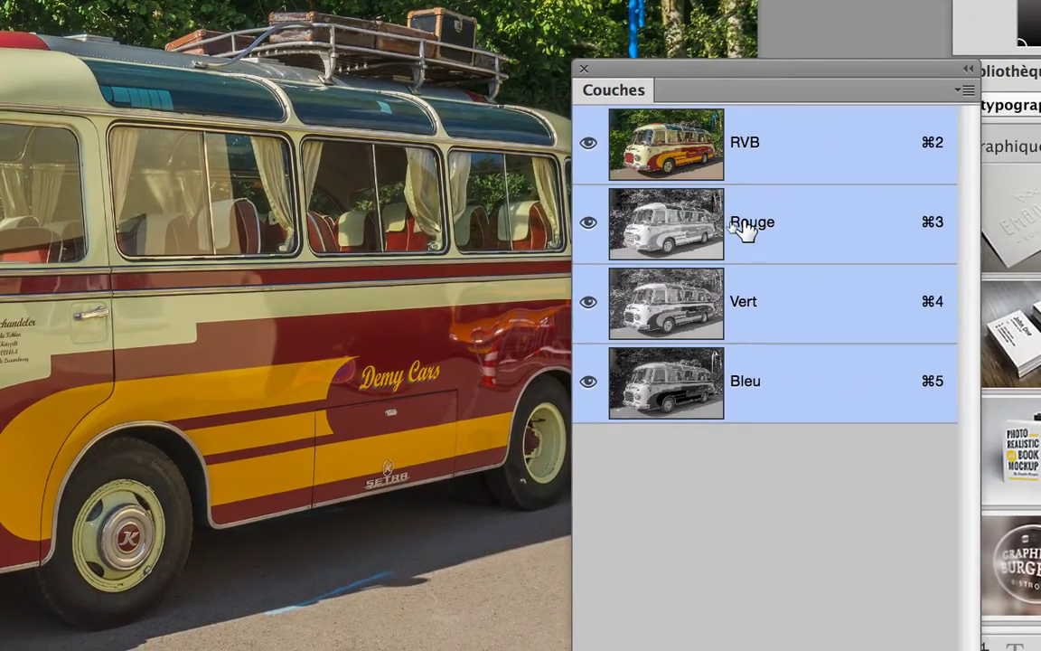
Step: View the bus photo's Rouge, Vert and Bleu channels individually to examine the bodywork, and return to the RVB composite
click(743, 230)
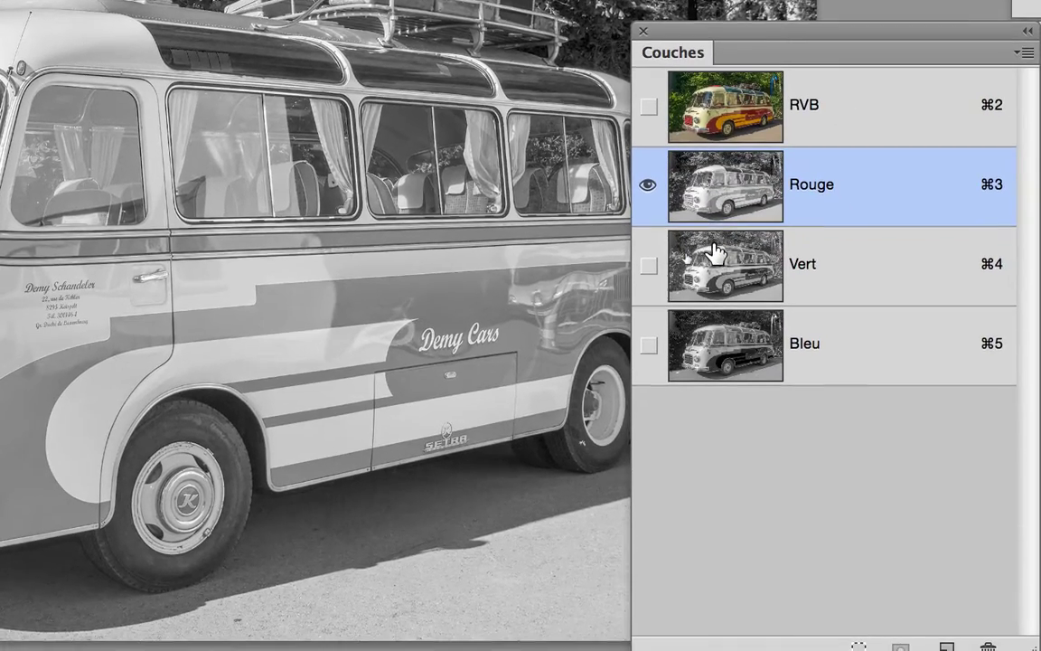
click(714, 258)
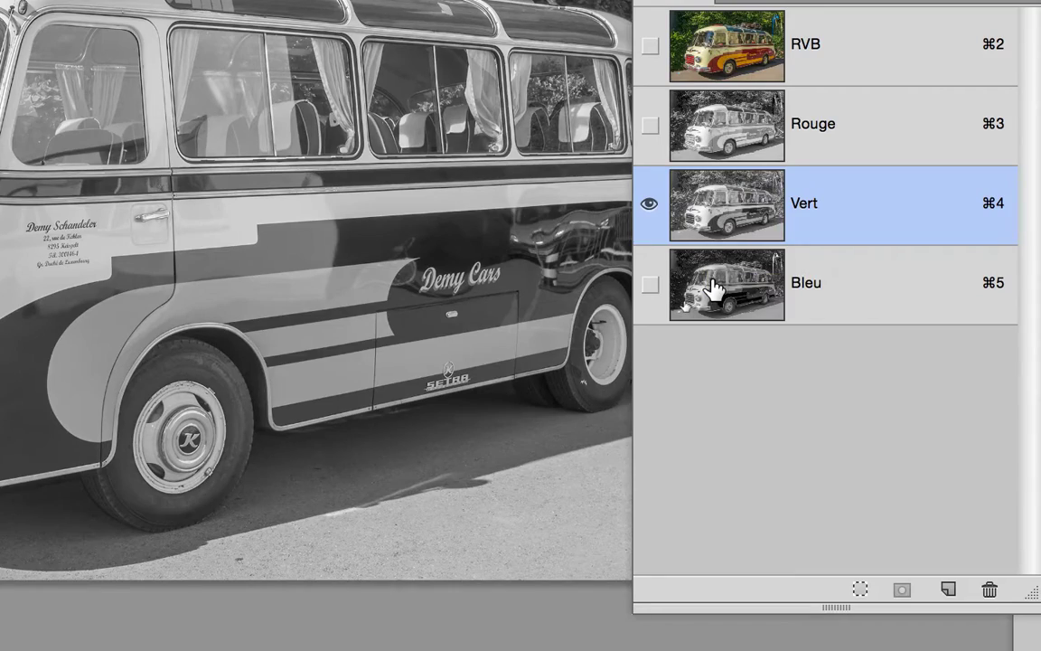
click(713, 286)
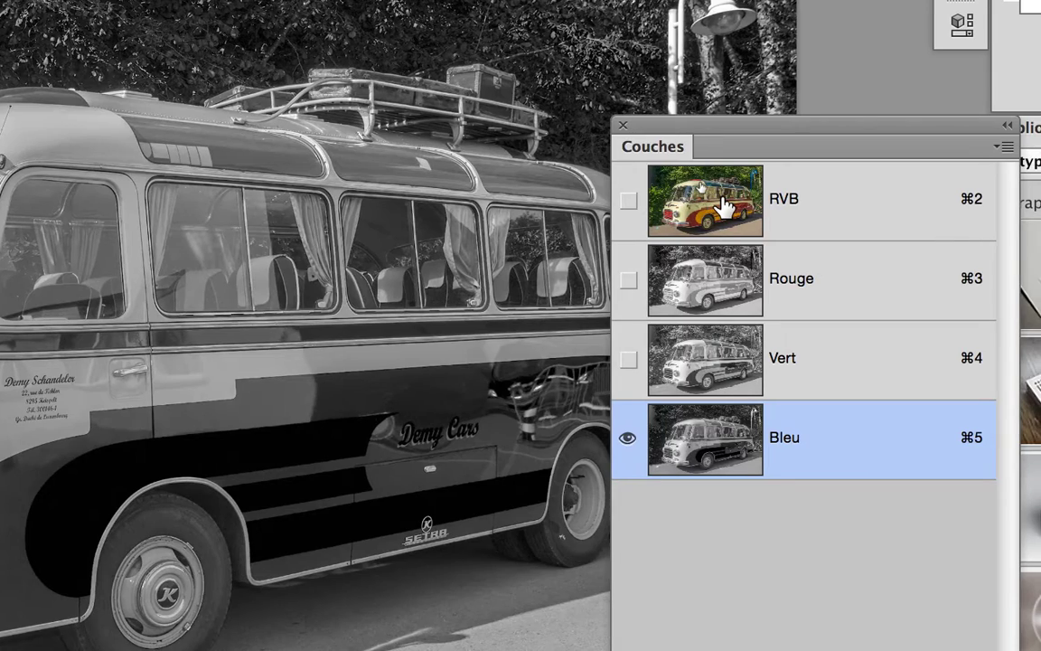
click(723, 206)
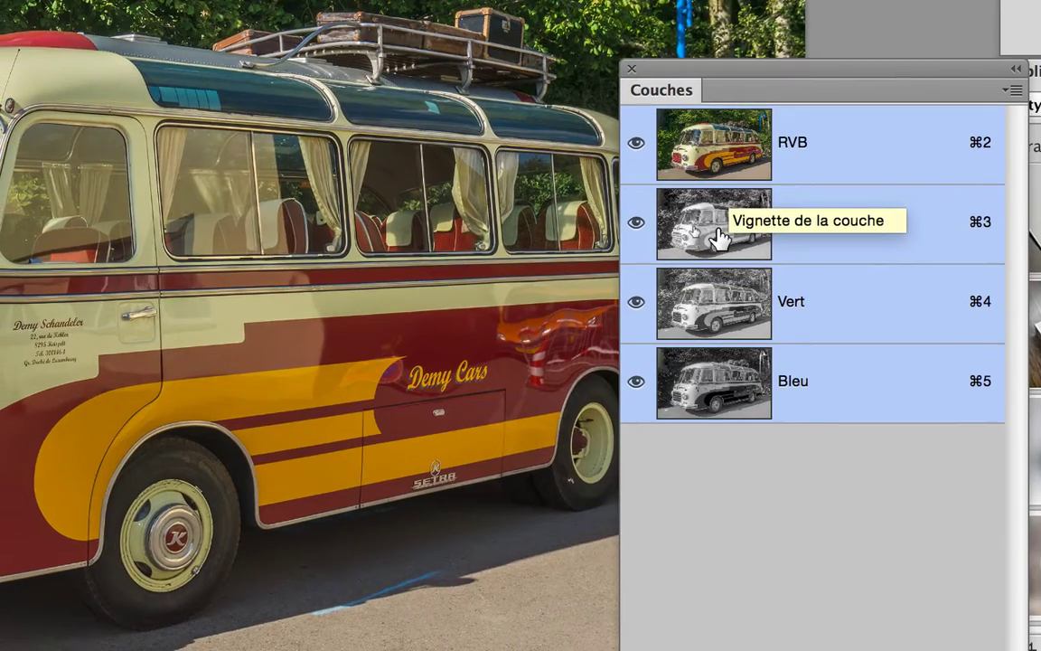
Step: Switch back and forth between the Rouge, Vert and Bleu channels to compare the stripes' brightness, ending on the RVB composite
click(721, 233)
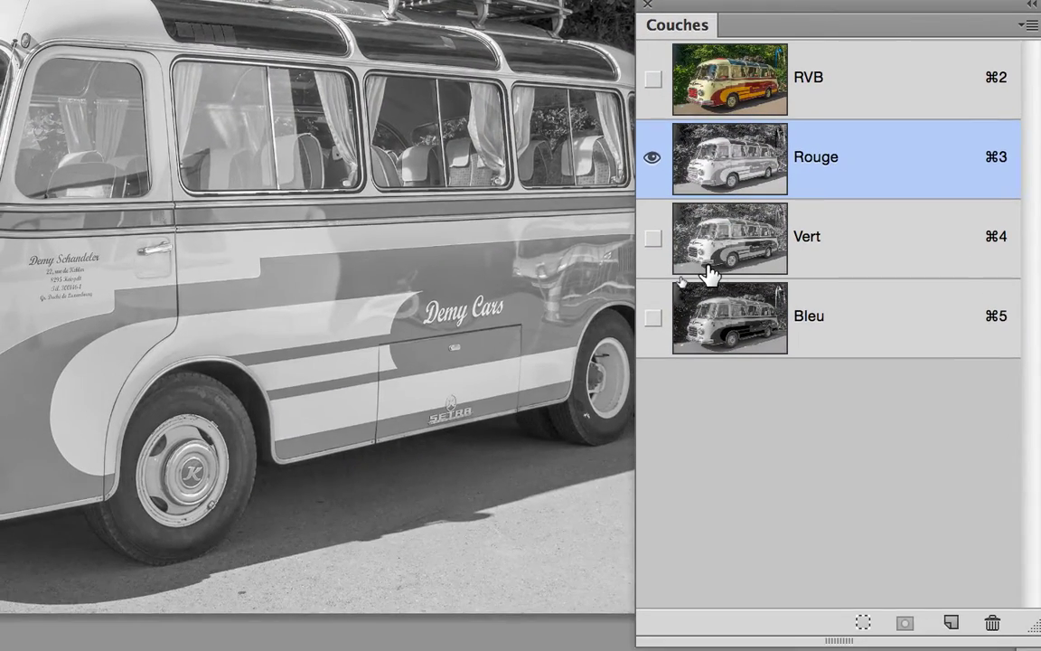
click(711, 300)
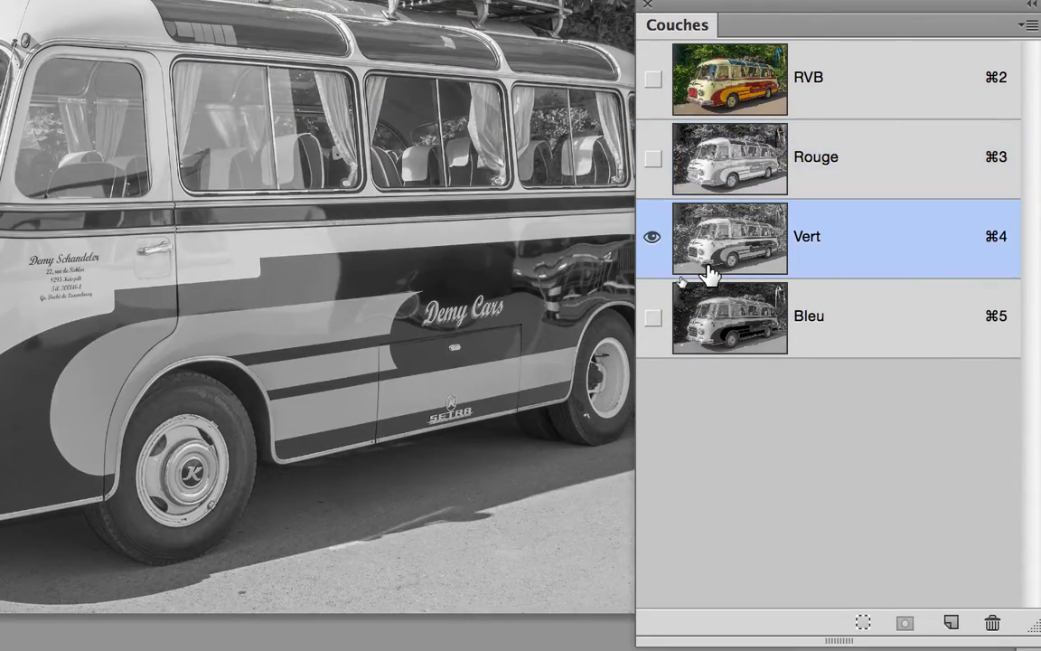
click(707, 286)
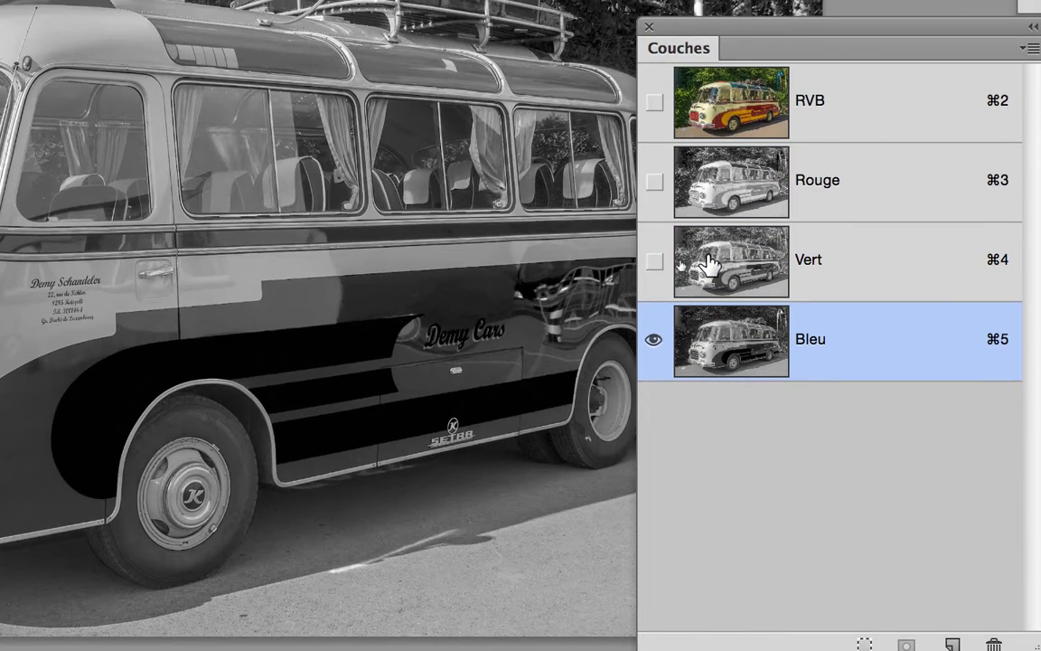
click(695, 241)
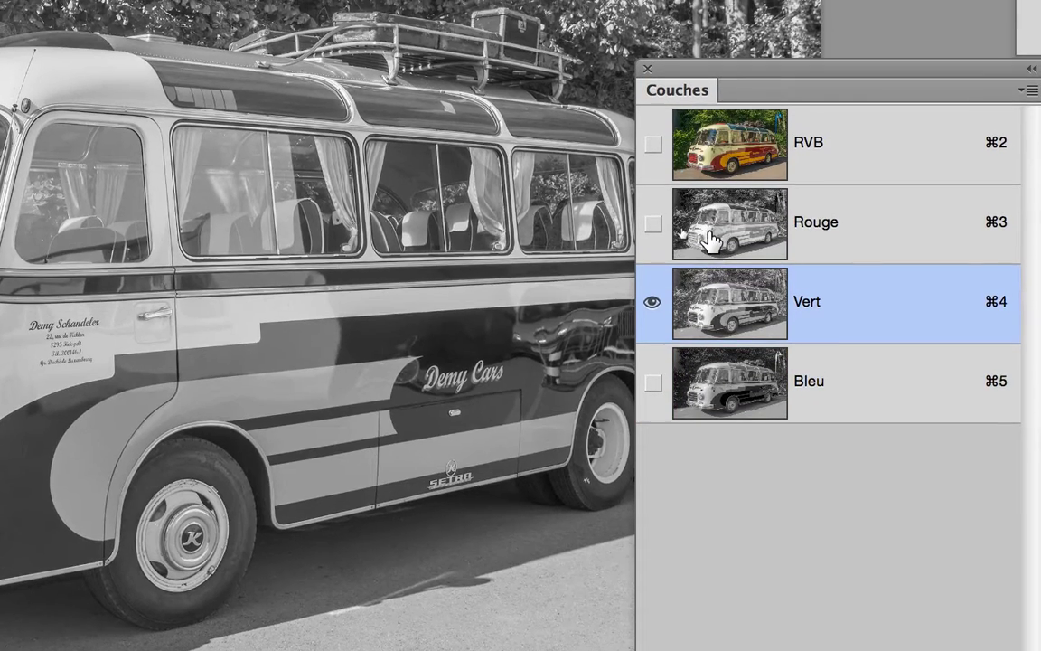
click(711, 239)
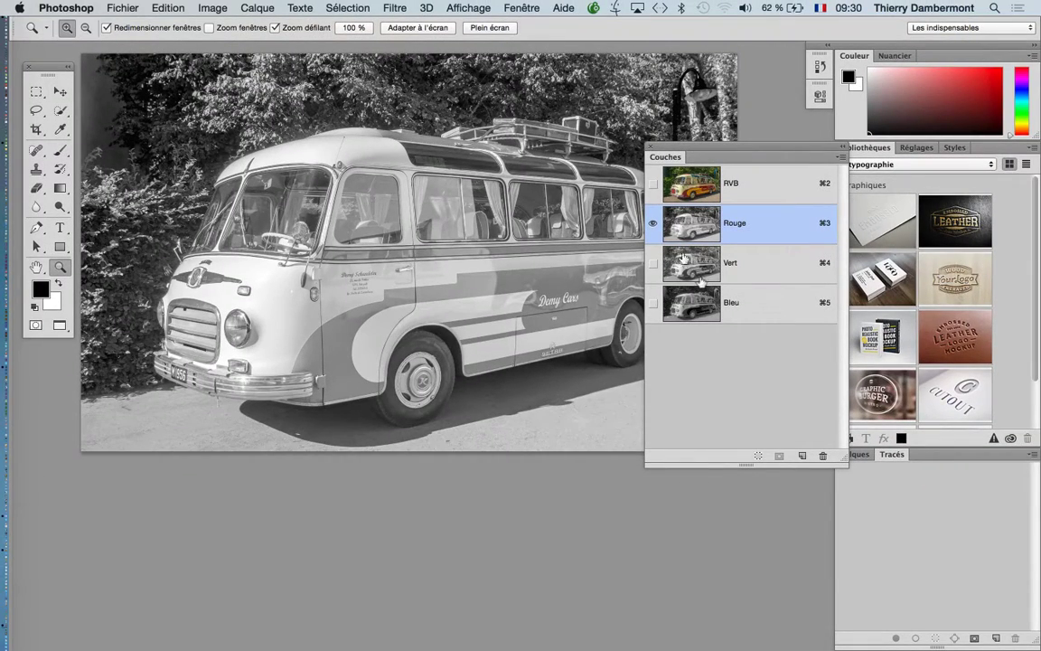
click(703, 271)
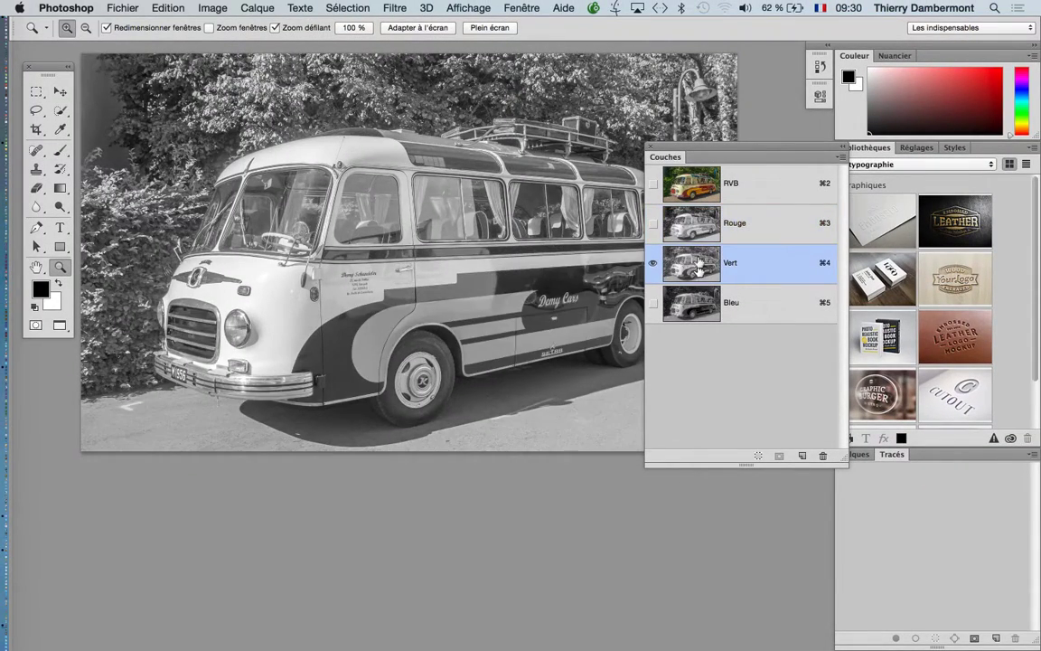
click(697, 301)
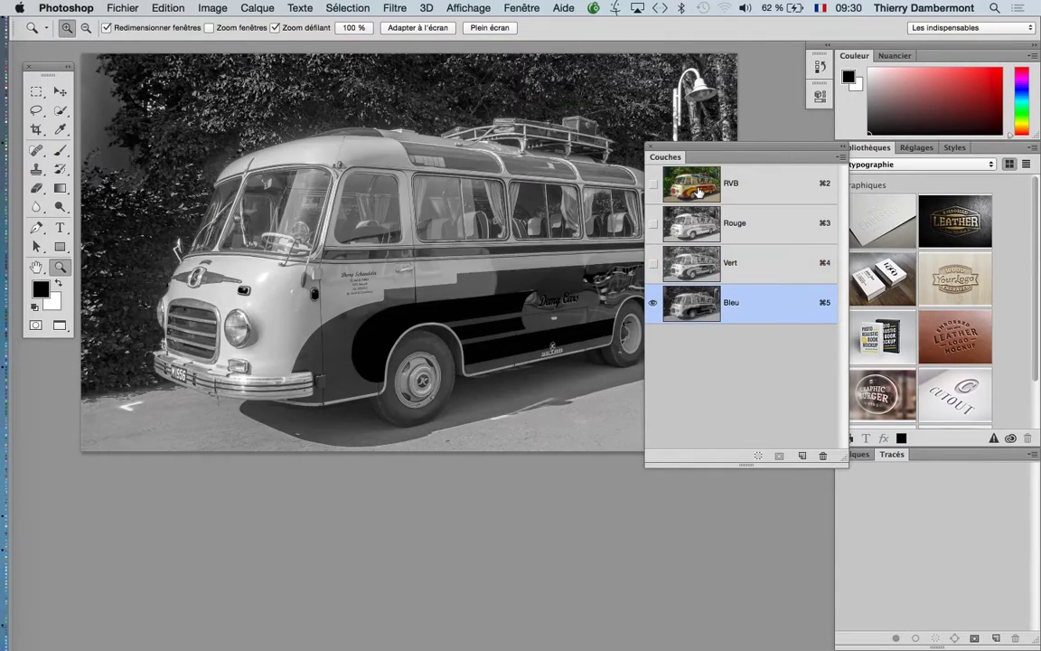
click(691, 183)
Step: Examine the front grille and hedge up close in the Rouge, Vert and Bleu channels, and return to a wider RVB view
drag(190, 316, 195, 332)
drag(284, 287, 529, 246)
click(724, 232)
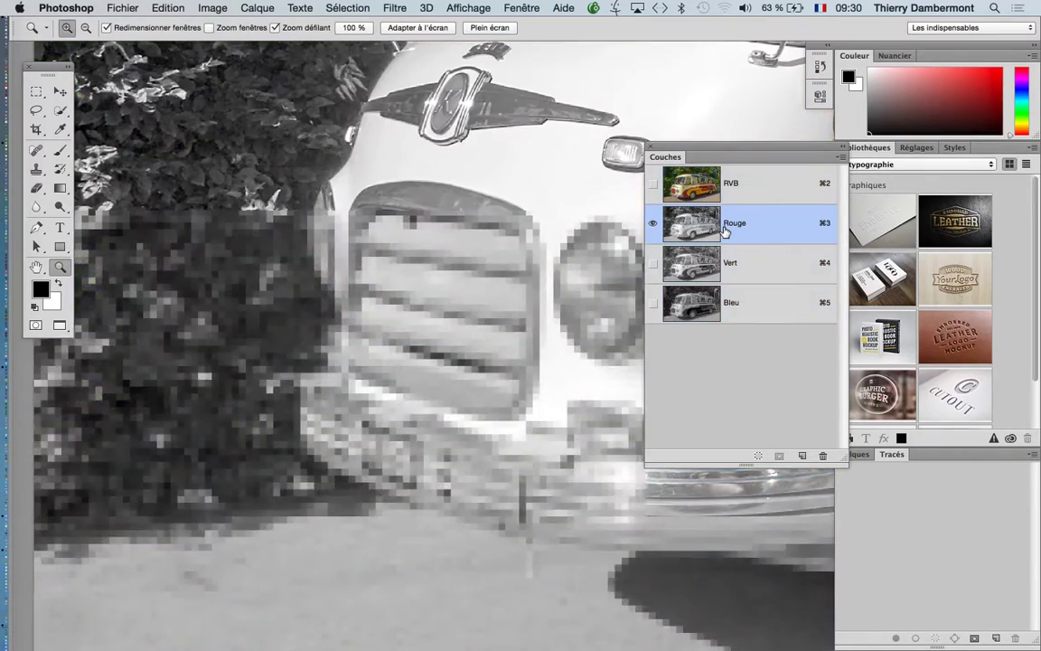
click(728, 269)
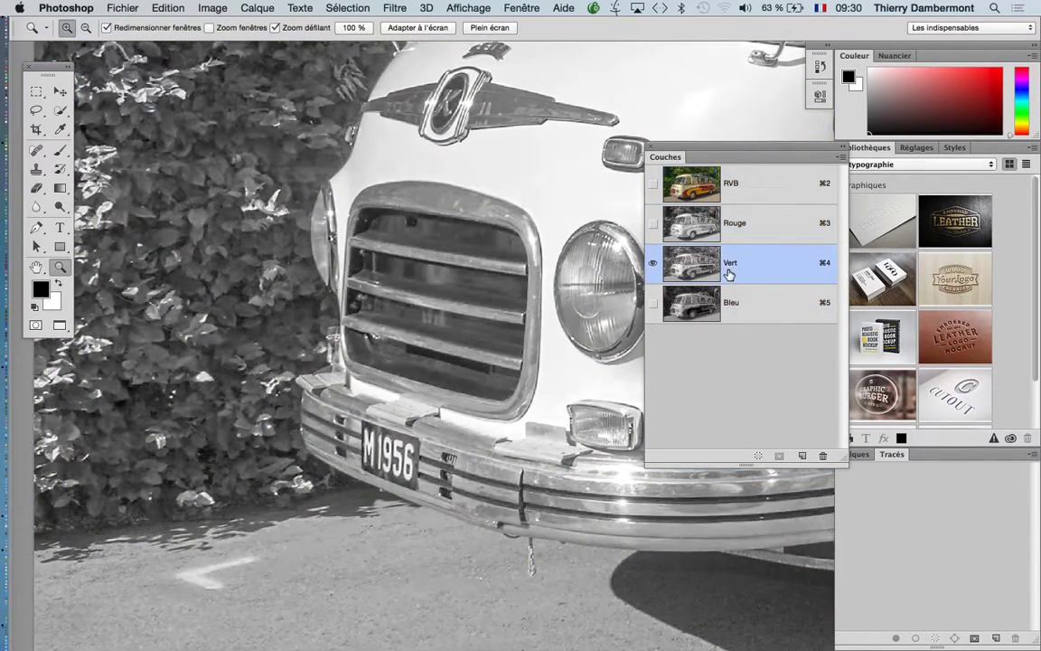
click(736, 306)
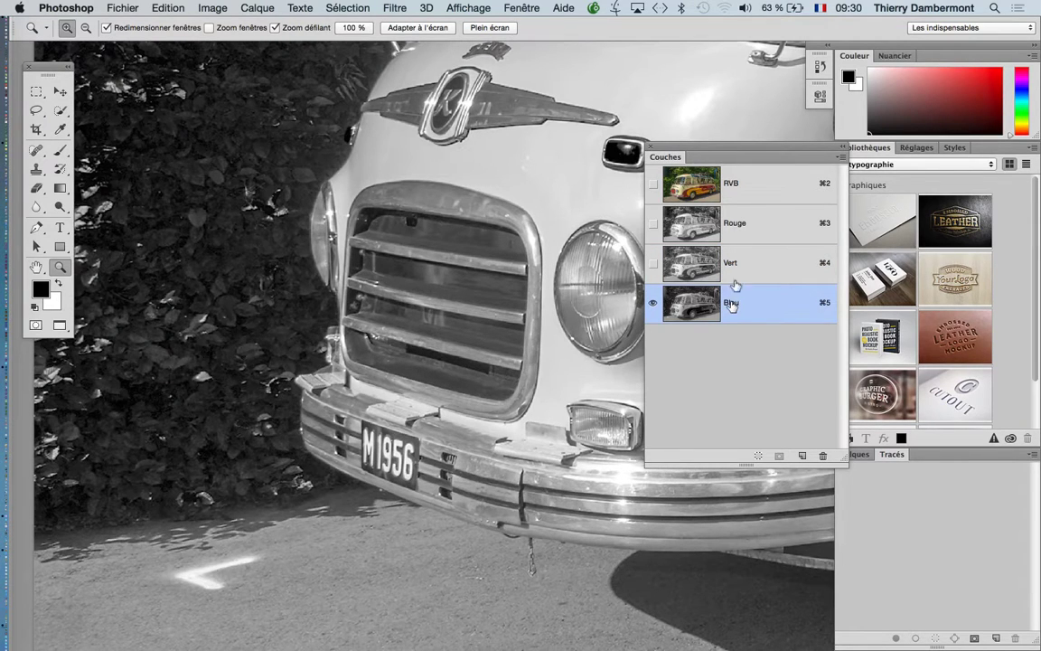
click(740, 190)
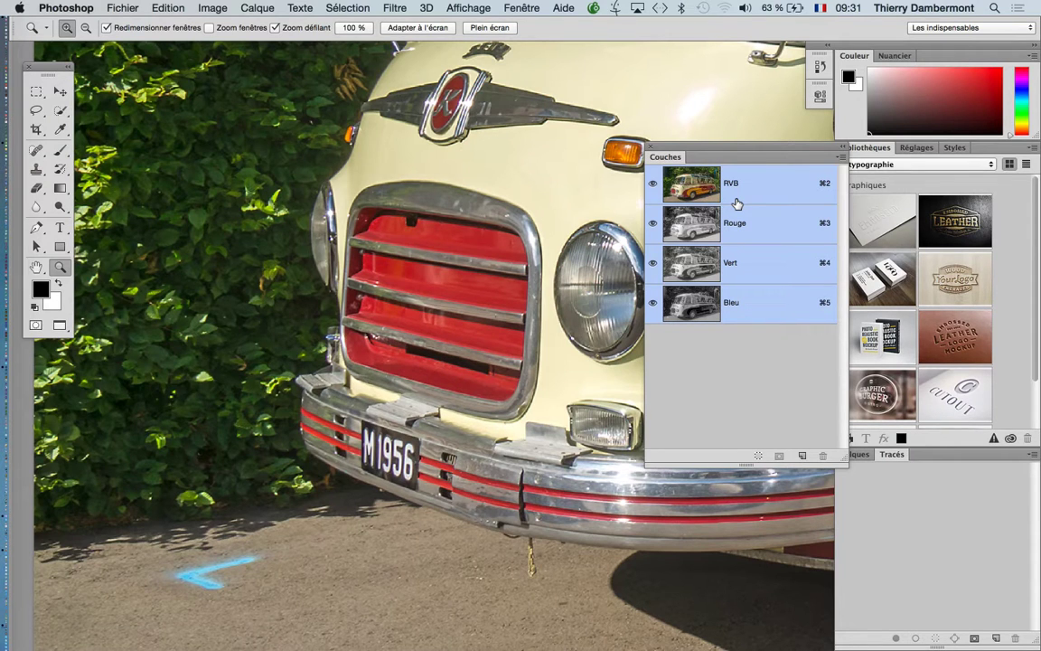
alt+click(569, 242)
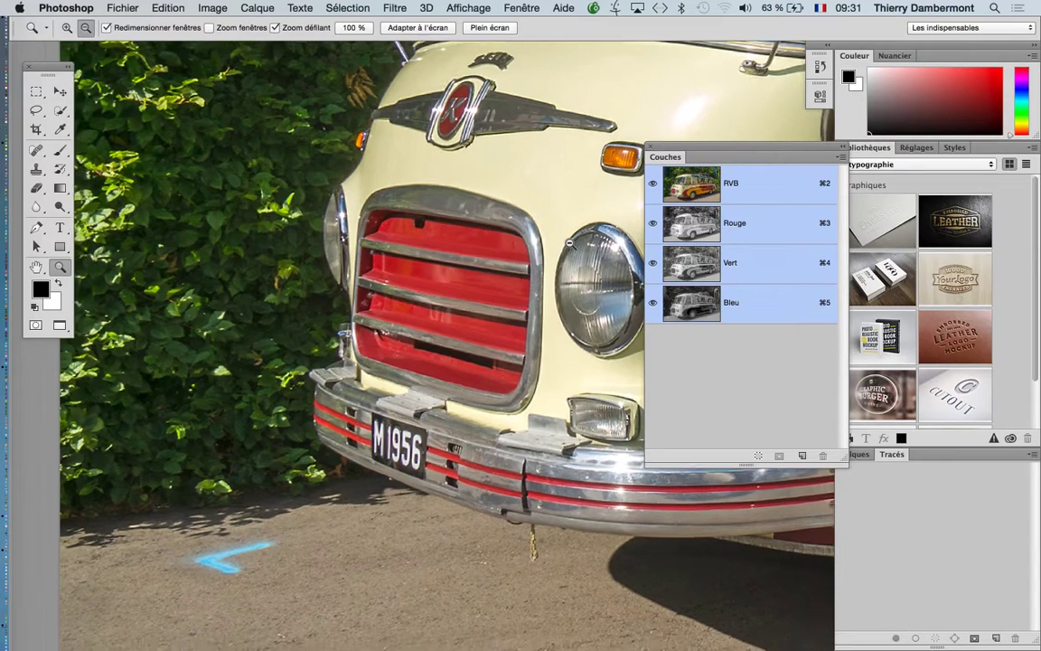
alt+click(570, 242)
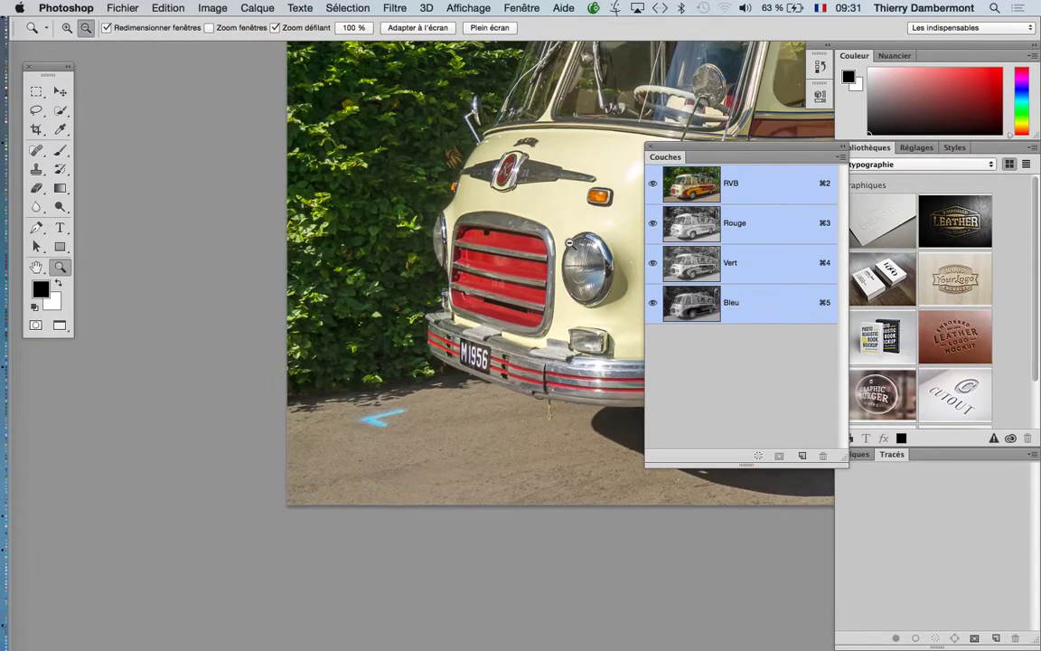
drag(430, 244, 328, 241)
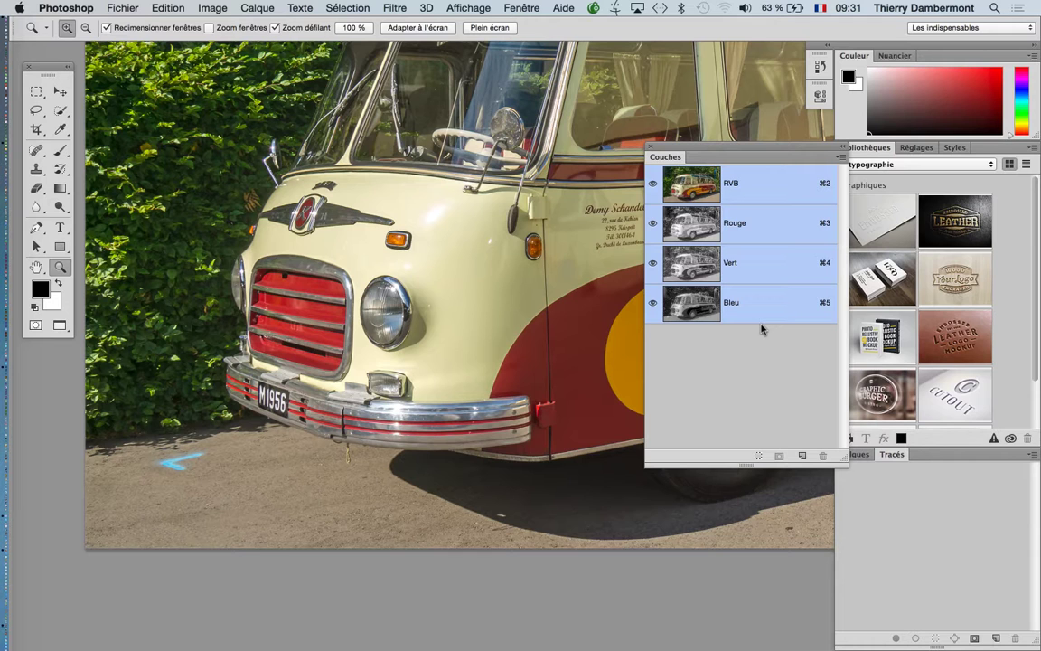
drag(522, 316, 443, 348)
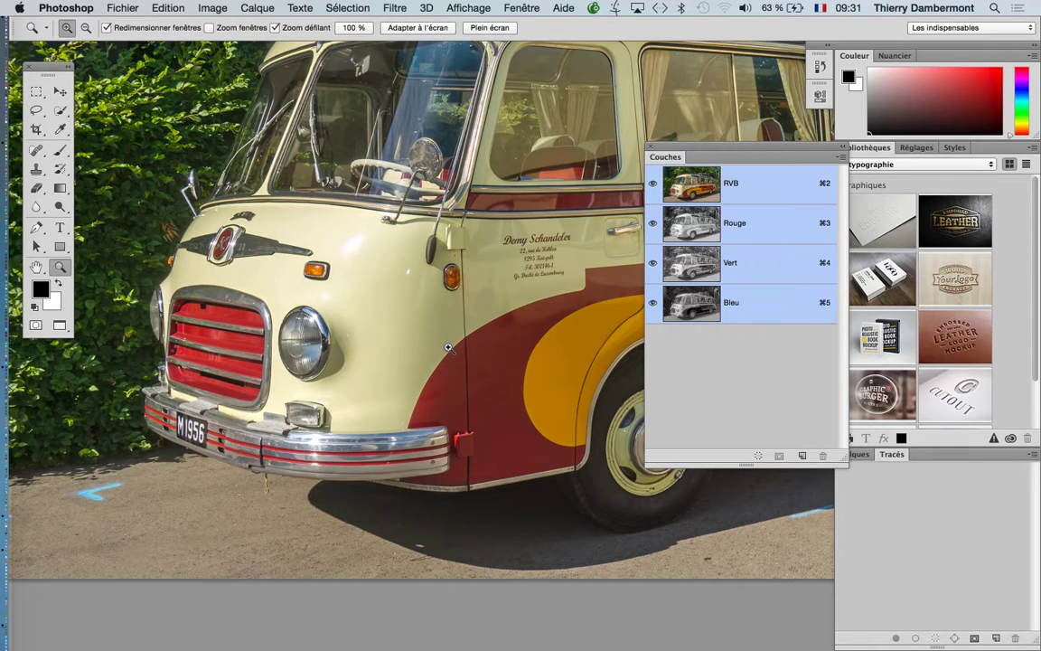
Step: Enable the Interface preference "Afficher les couches en couleurs"
click(66, 8)
mouse_move(165, 56)
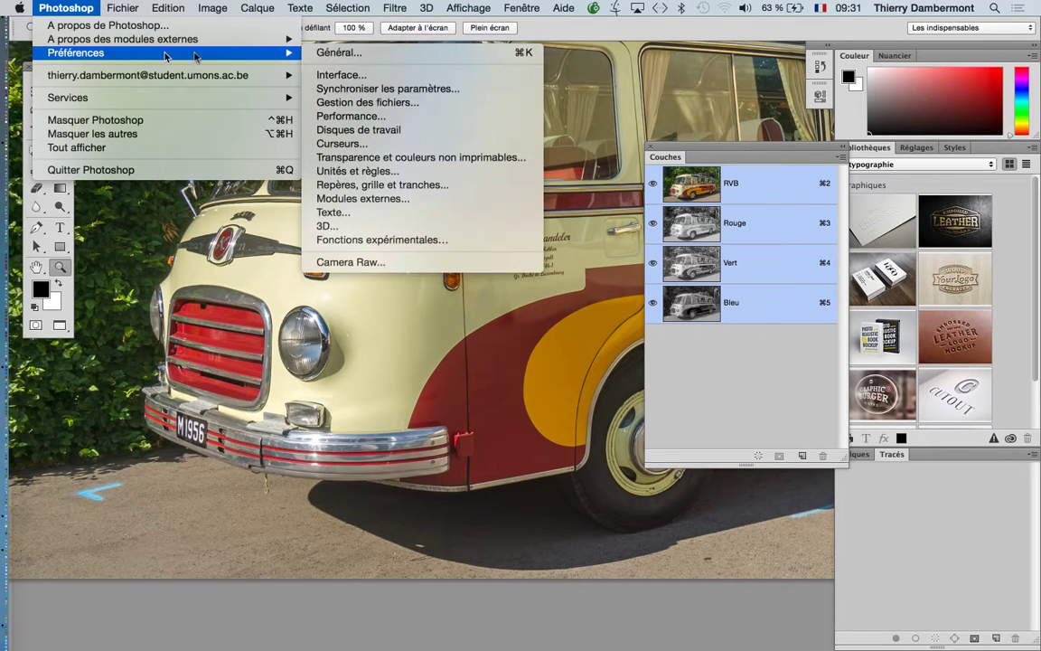
click(361, 76)
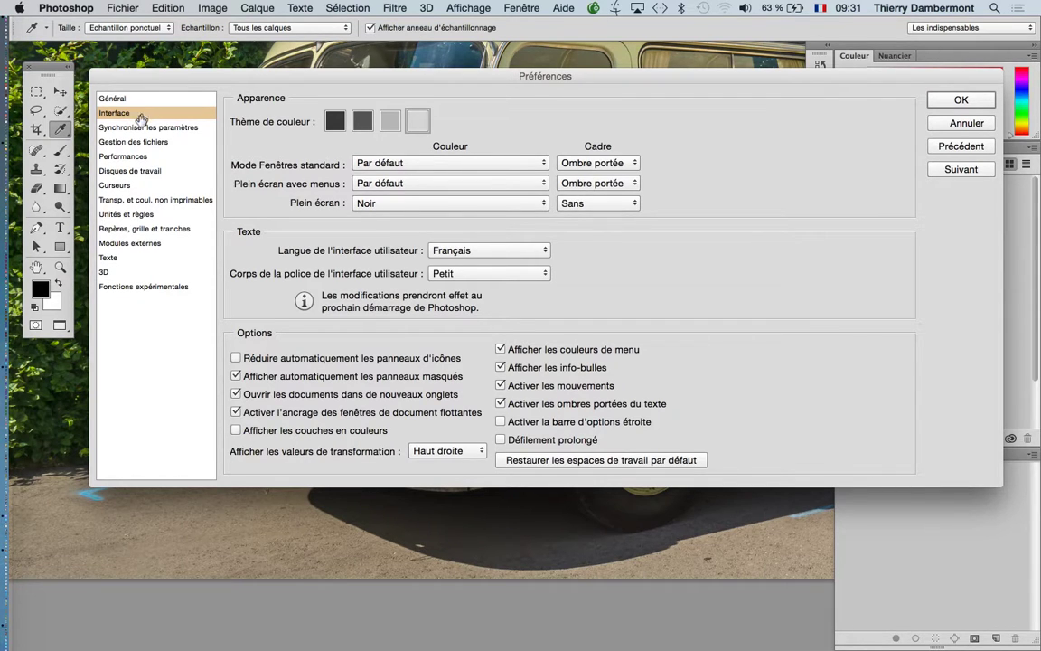
key(alt)
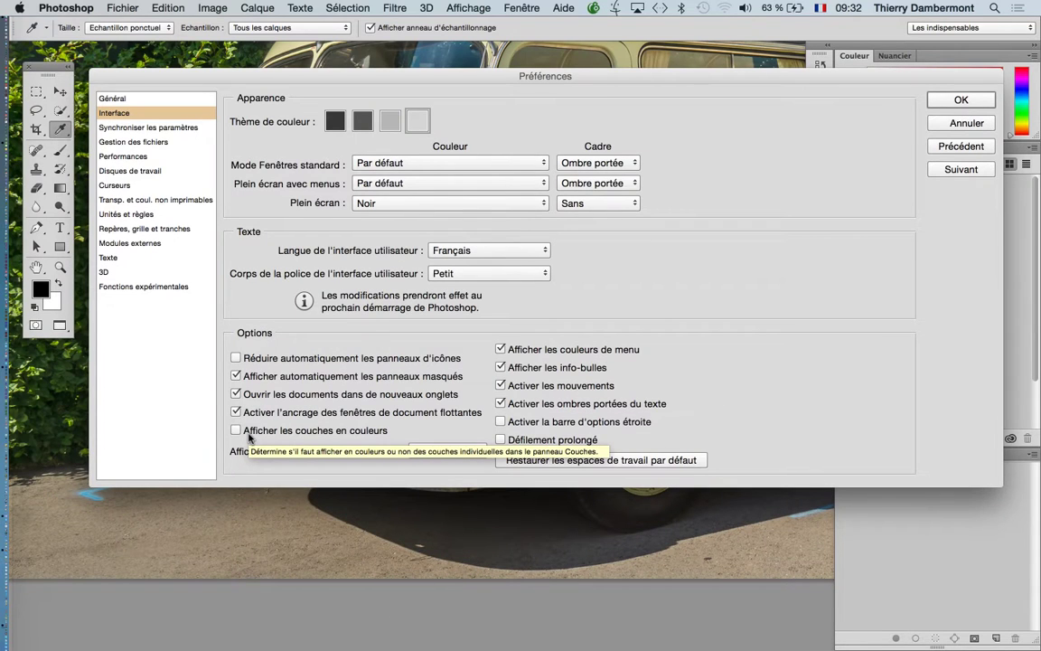
click(249, 433)
key(alt)
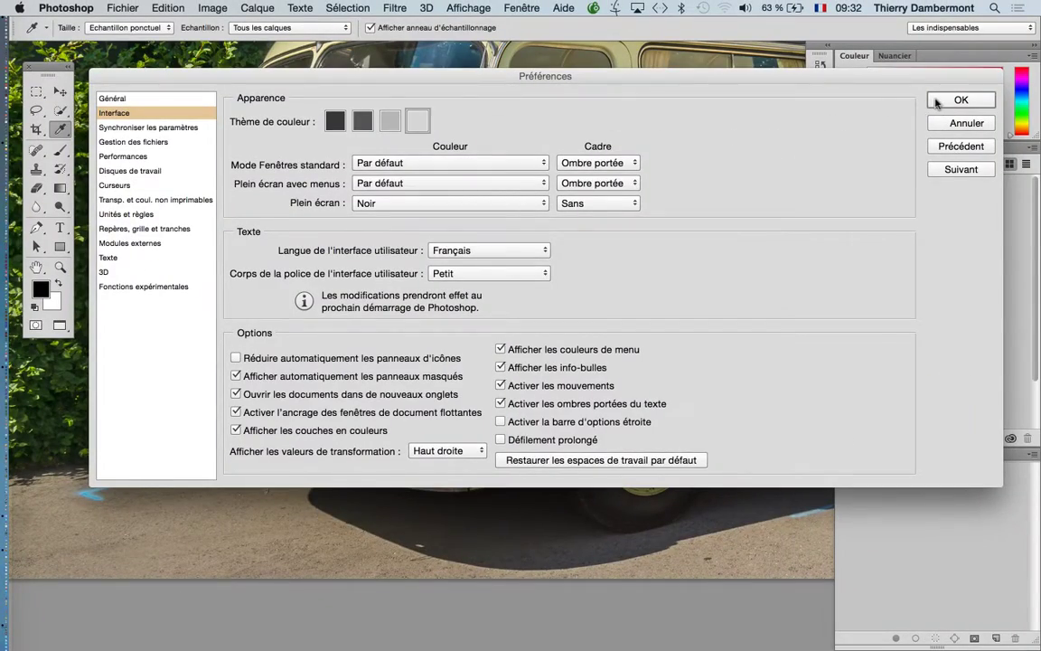
click(936, 103)
key(z)
Step: Examine the coloured Bleu and Rouge channels of the bus with the Couches panel shifted slightly, and return to the RVB composite
drag(727, 149, 664, 152)
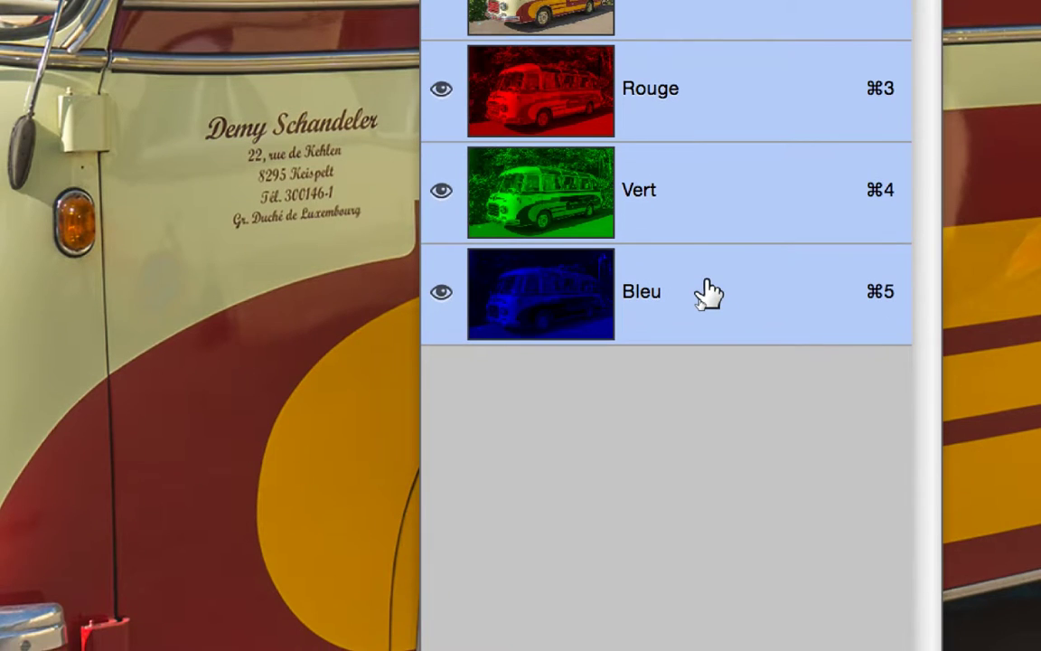
click(666, 433)
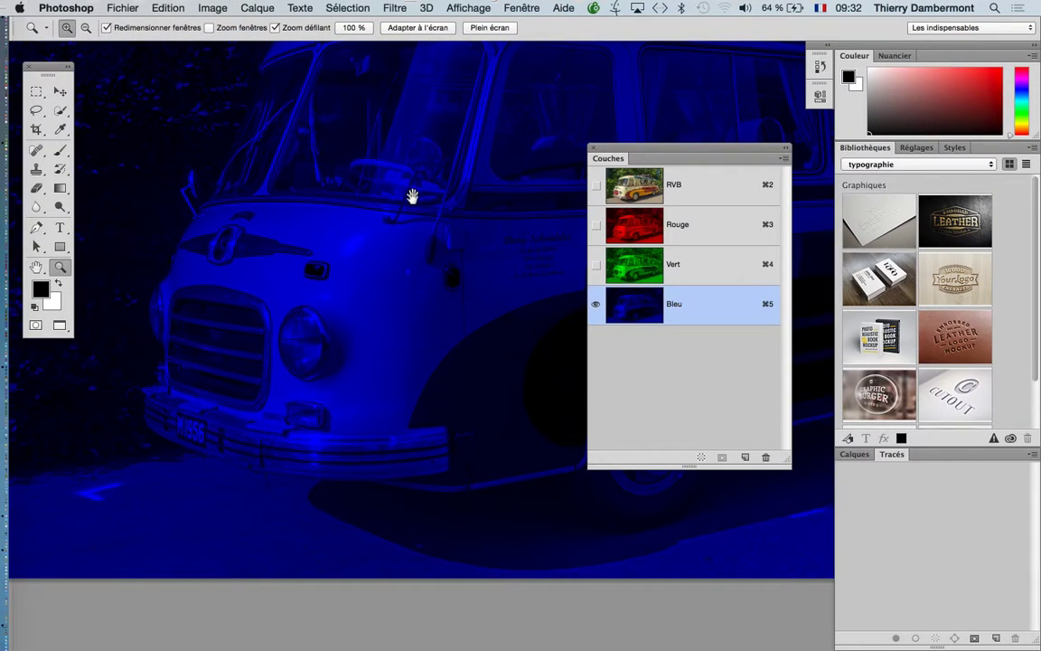
drag(412, 196, 300, 297)
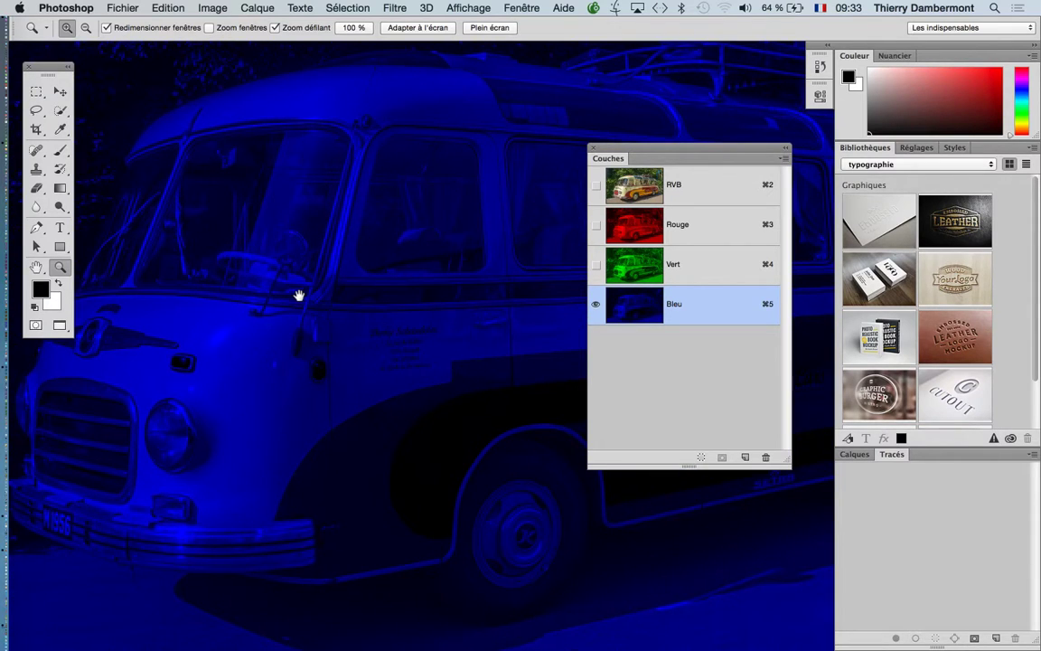
click(664, 231)
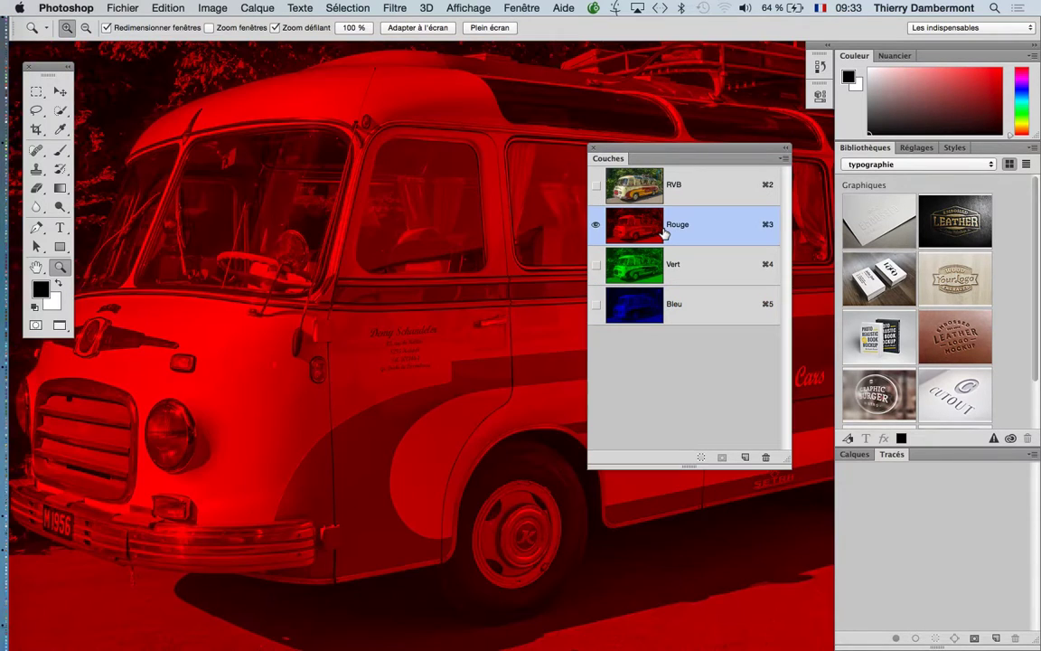
click(688, 186)
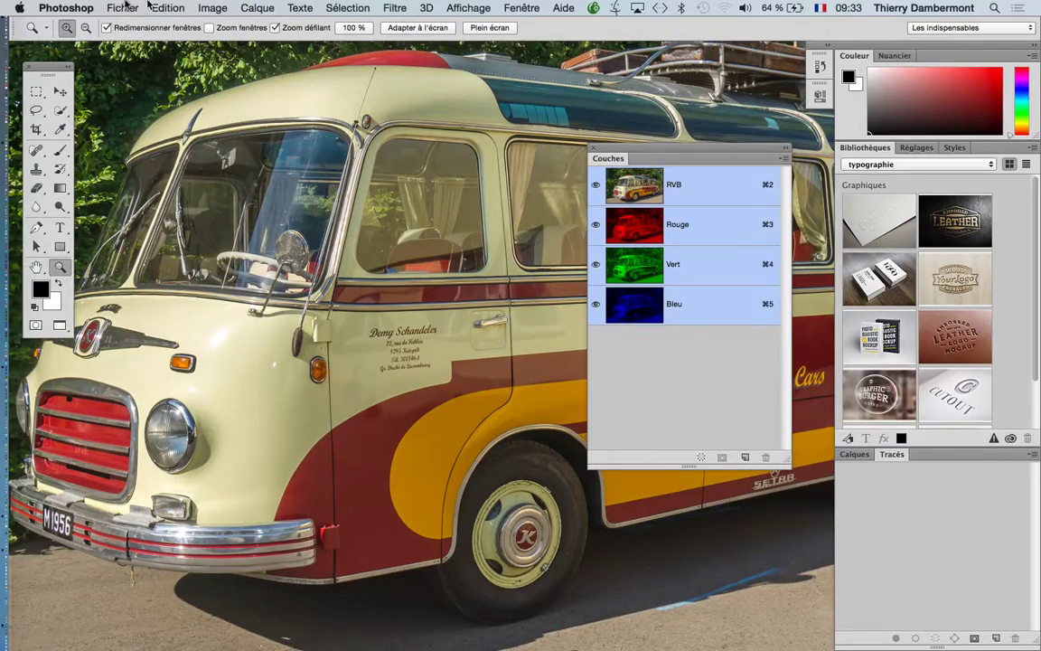
Step: Disable "Afficher les couches en couleurs" in the Interface preferences so the channels display in greyscale
click(122, 7)
mouse_move(68, 8)
mouse_move(106, 55)
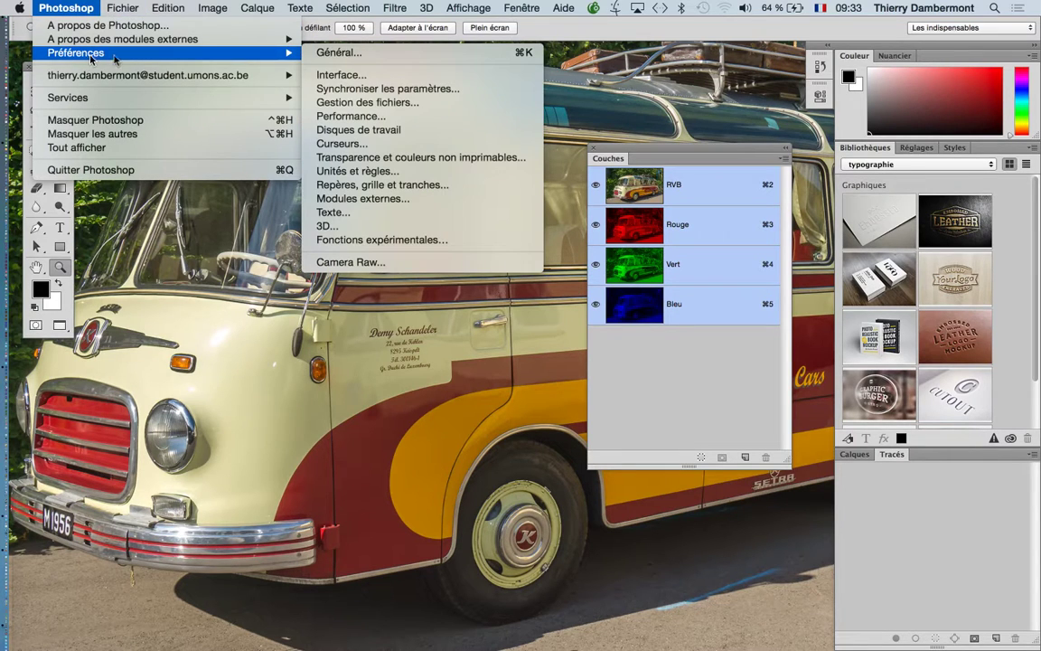
click(386, 74)
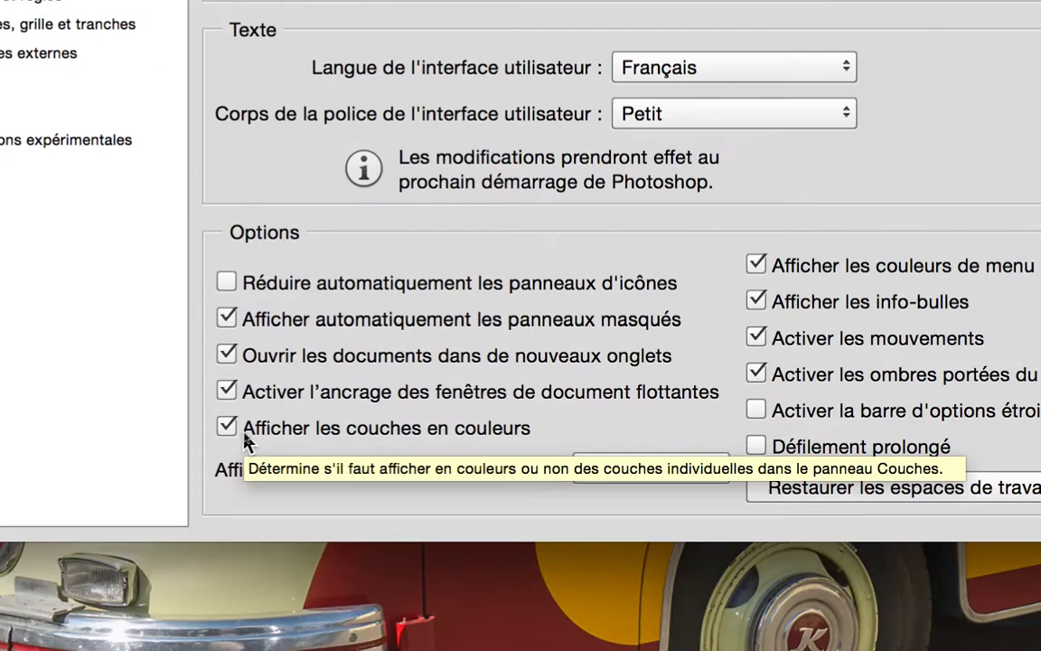
click(256, 432)
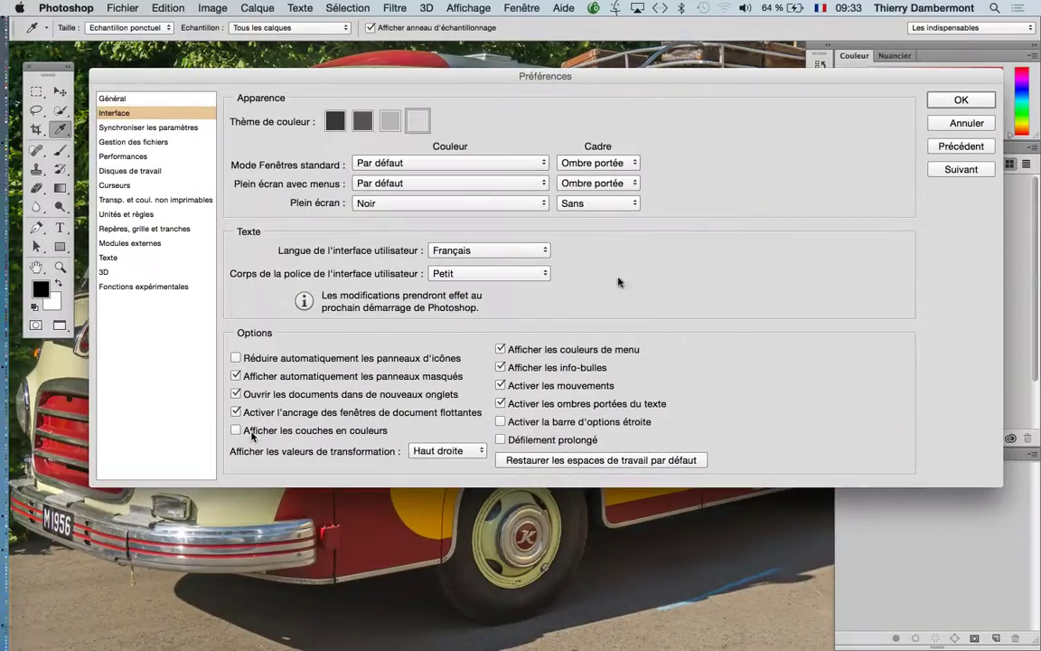
click(958, 101)
key(z)
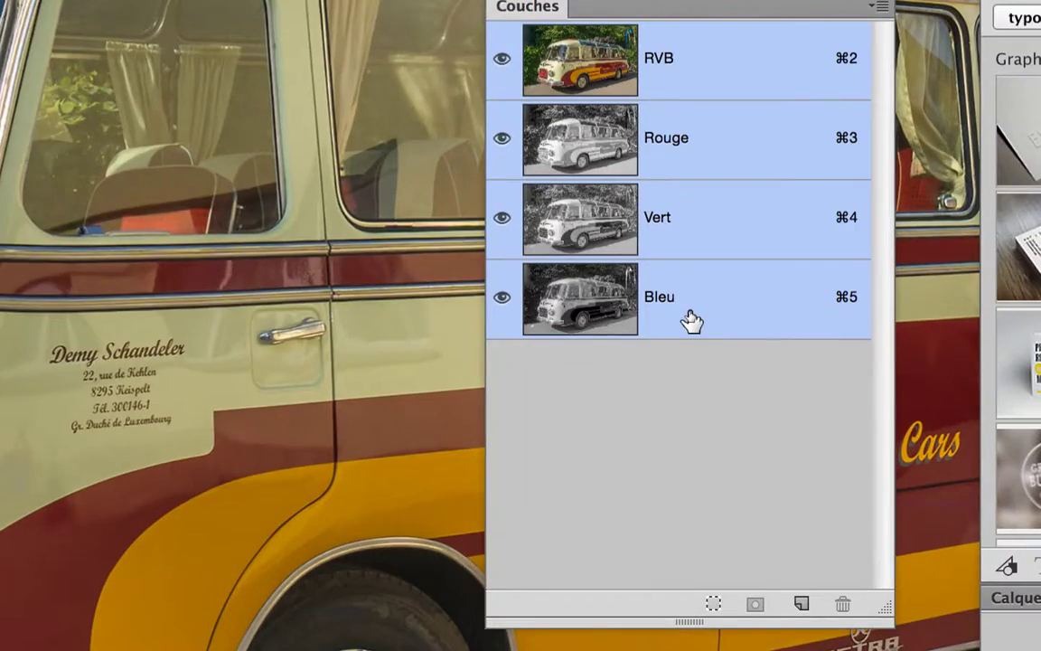
Step: Move the Couches panel toward the rear of the bus, view the greyscale Bleu, Vert and Rouge channels, and show the whole photo in RVB
click(689, 318)
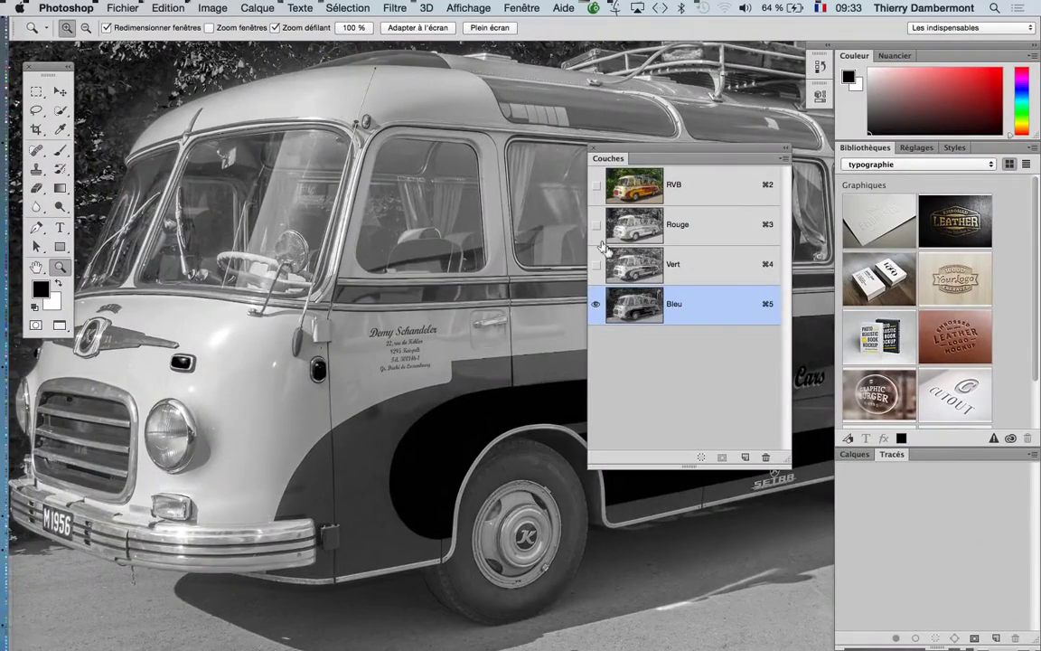
drag(622, 159, 730, 178)
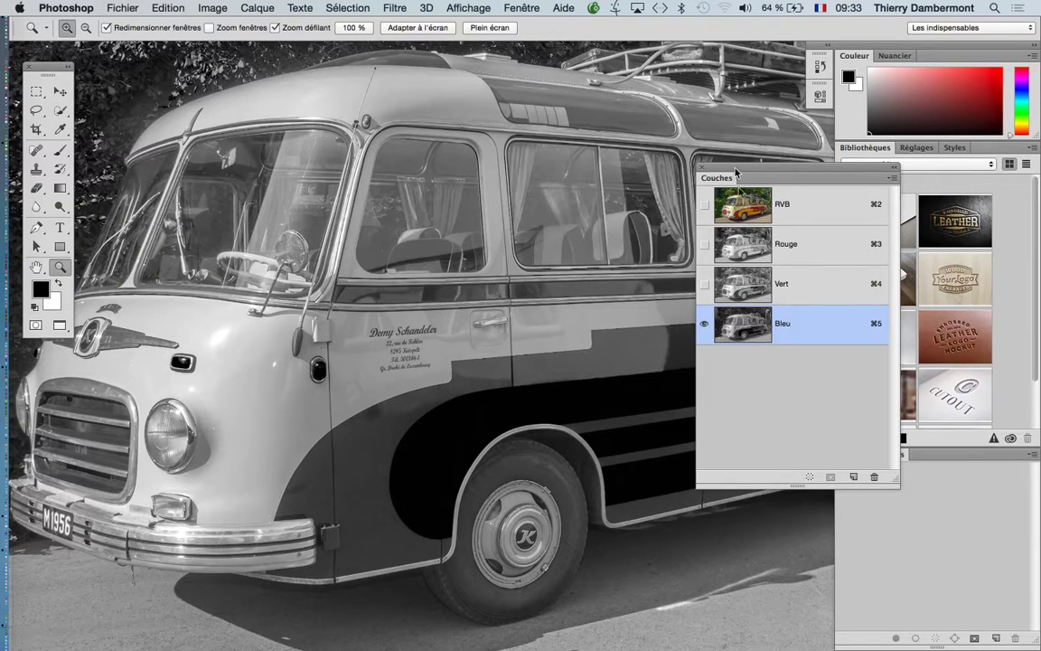
click(811, 286)
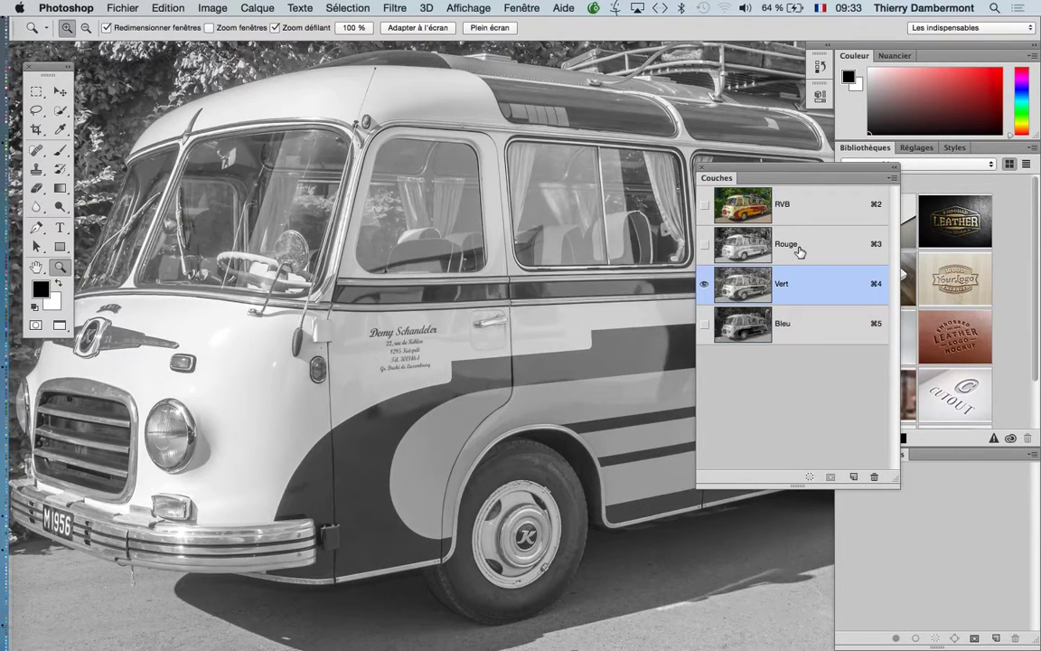
click(798, 250)
click(779, 204)
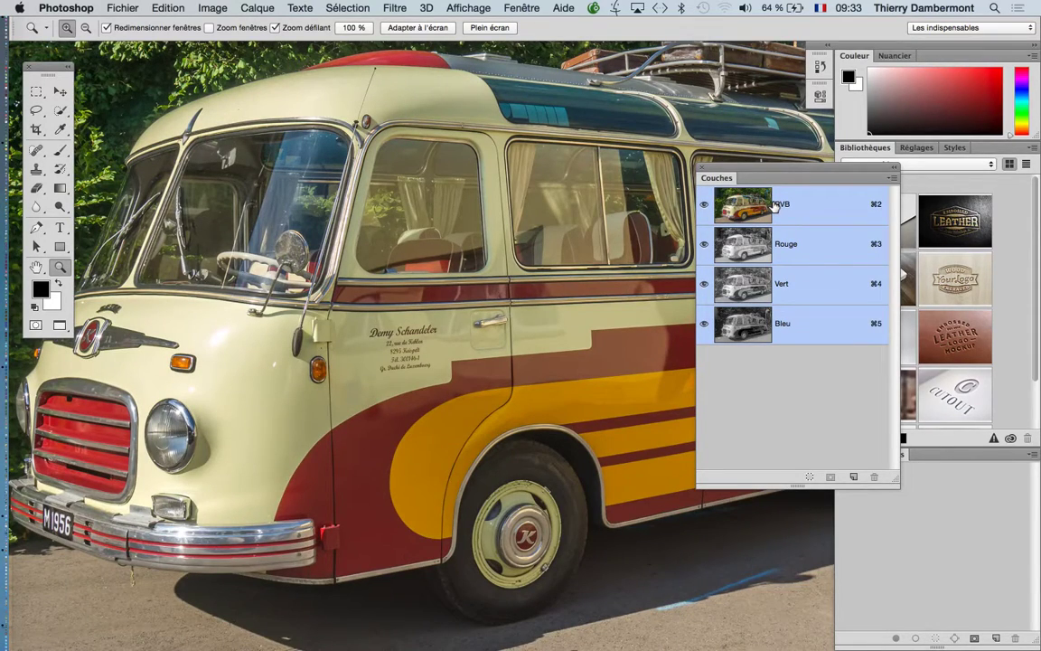
alt+click(467, 315)
alt+click(467, 314)
alt+click(467, 314)
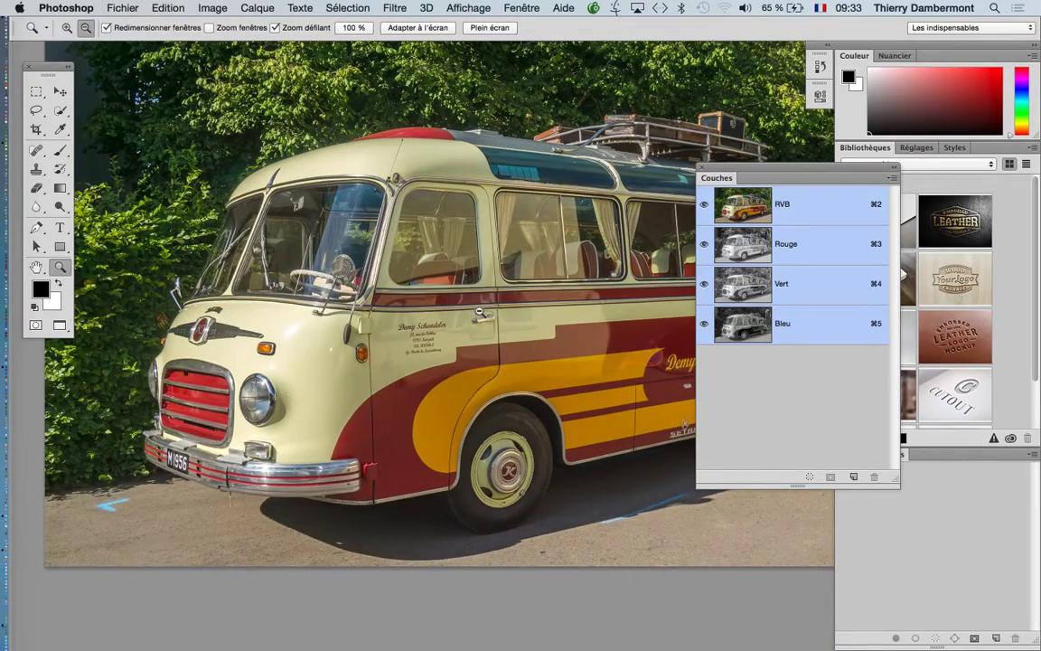
alt+click(467, 314)
drag(462, 275, 442, 263)
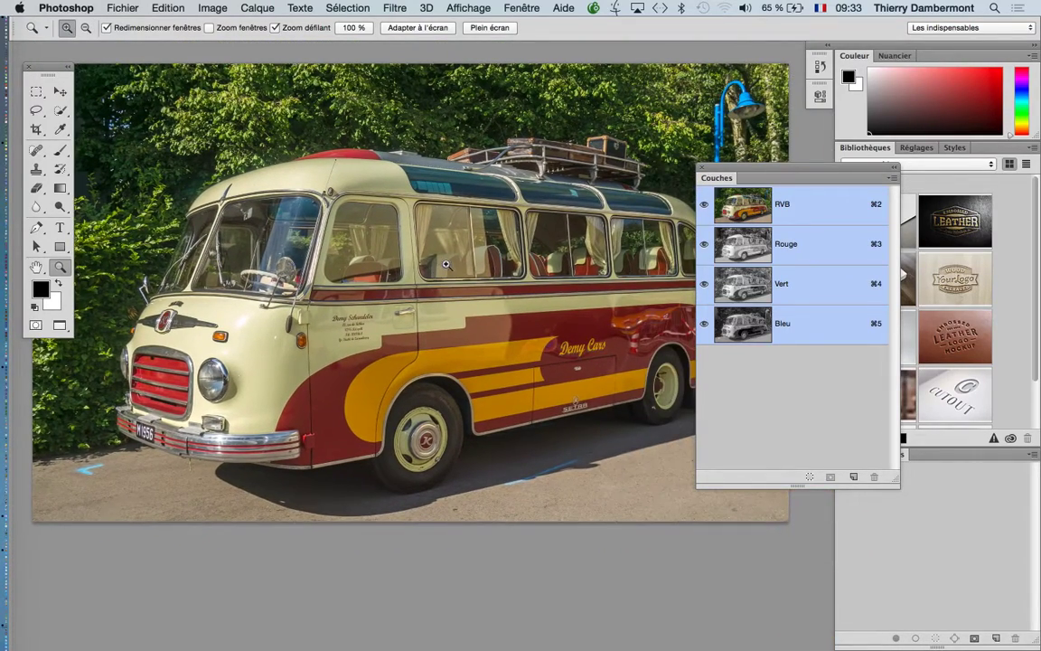